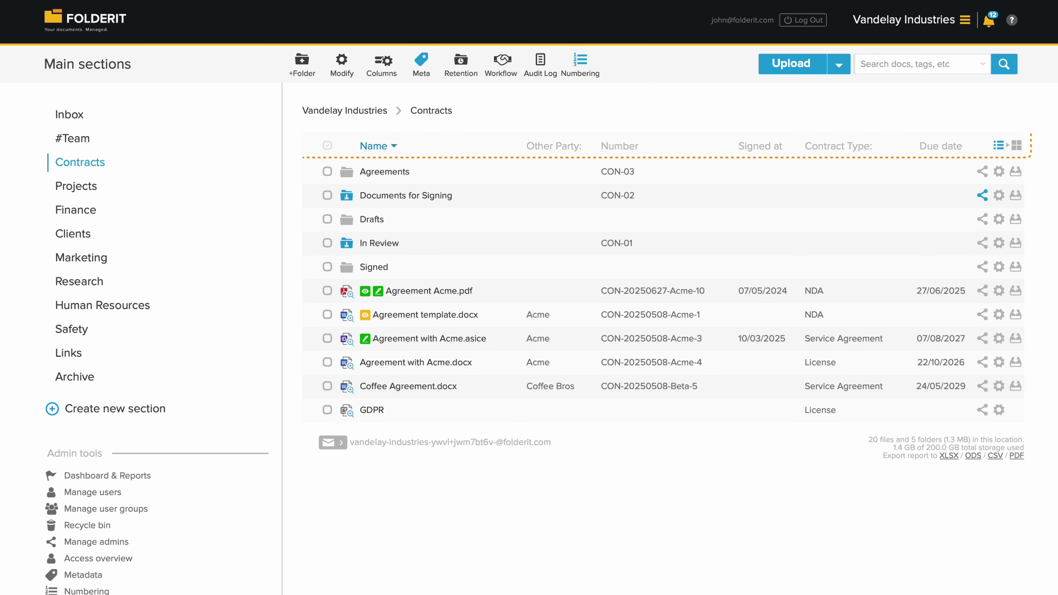
Add an extra Name column to the Contracts folder's column selection and save it.
left_click(391, 74)
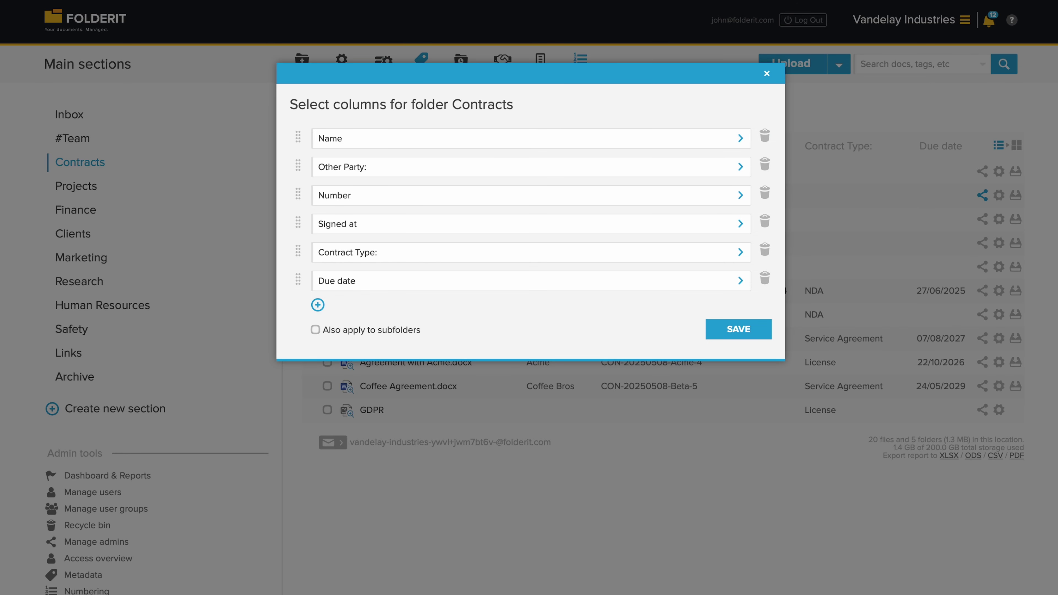
left_click(319, 306)
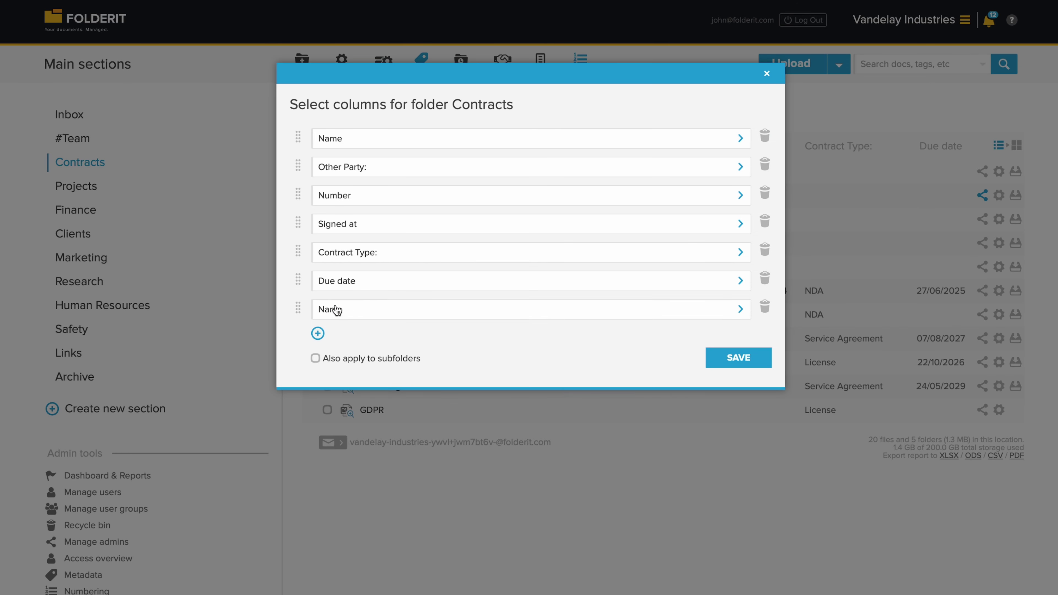
left_click(738, 358)
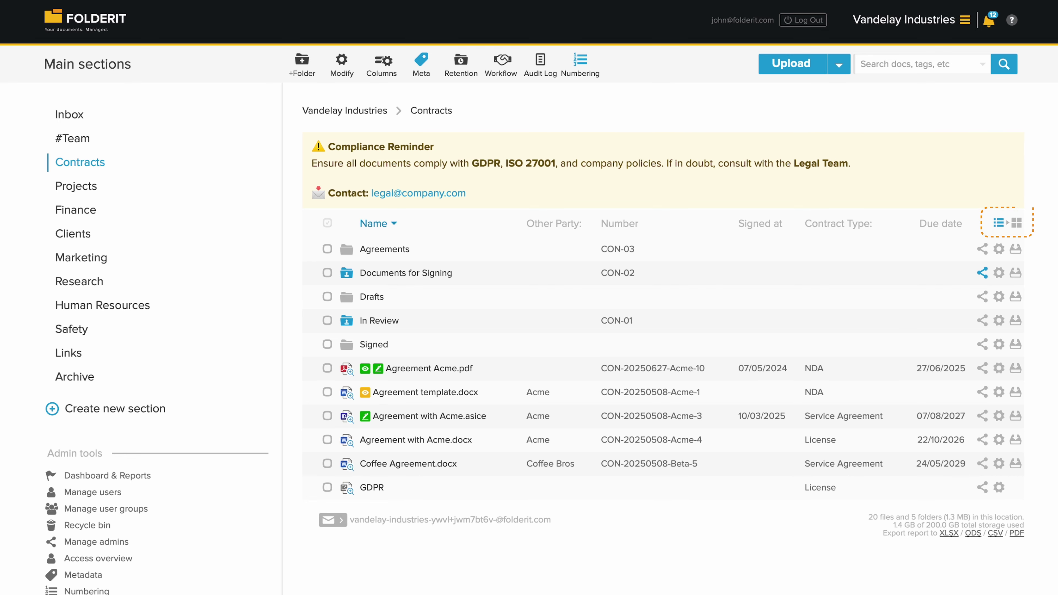
View the Contracts folder as thumbnails and return to the list view.
left_click(1017, 223)
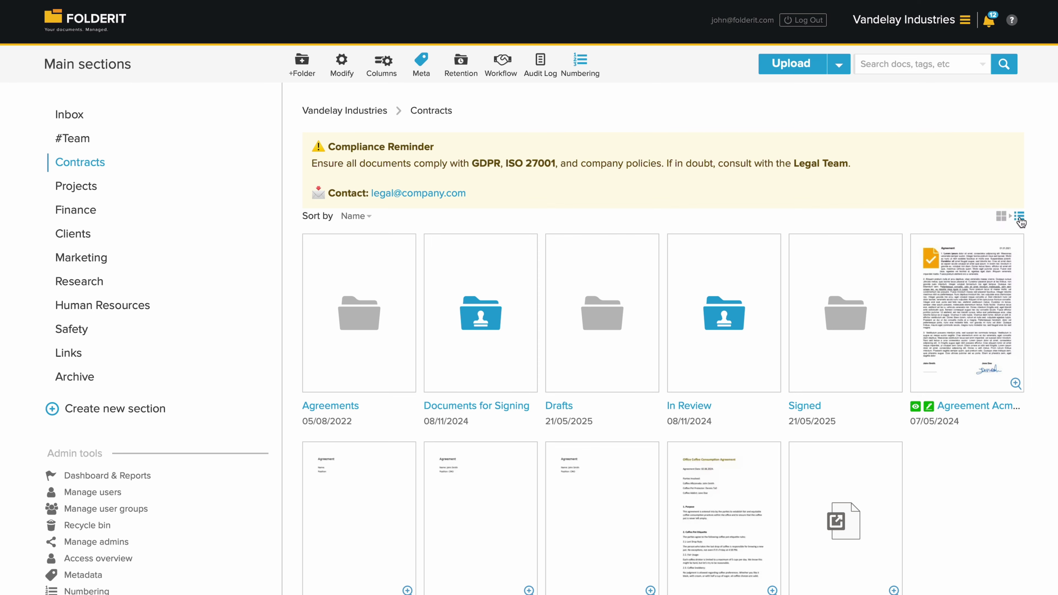
left_click(1019, 216)
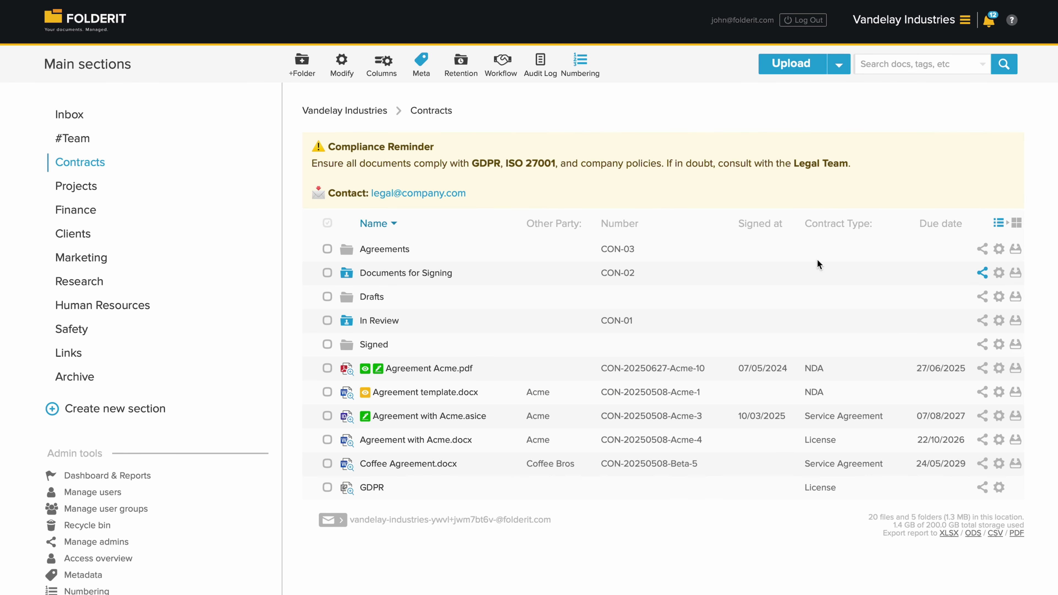
Preview the Office Coffee Consumption Agreement, read through its first page, and close the preview.
left_click(347, 372)
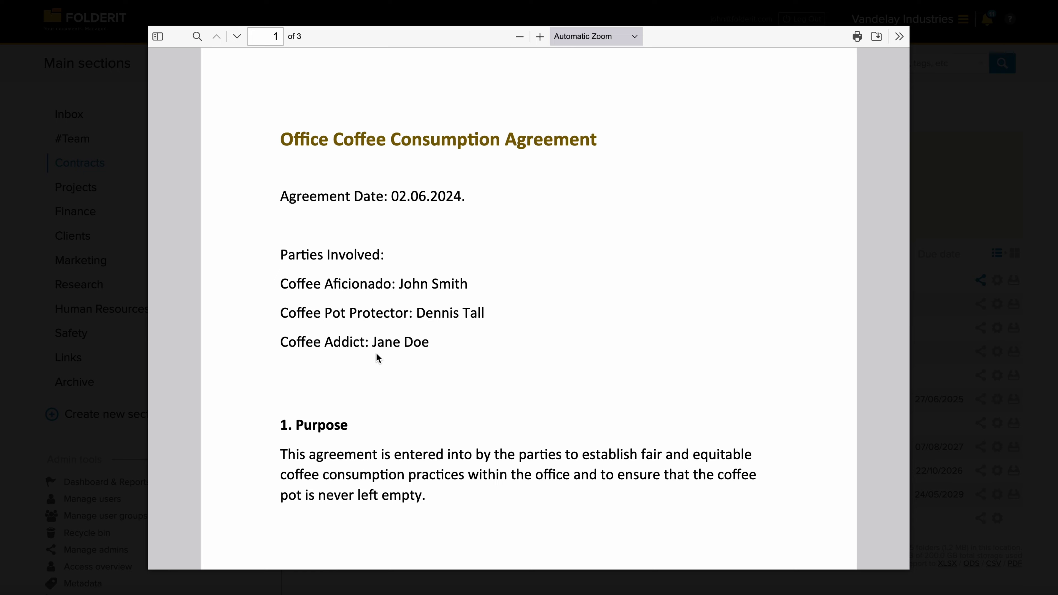
scroll(378, 358, "down", 10)
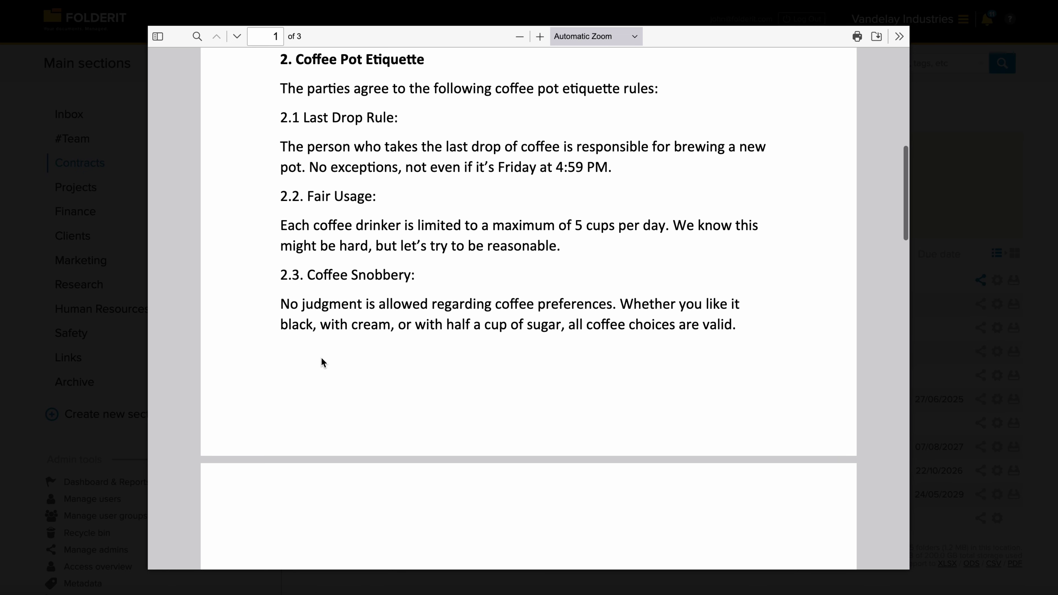
scroll(337, 363, "down", 1)
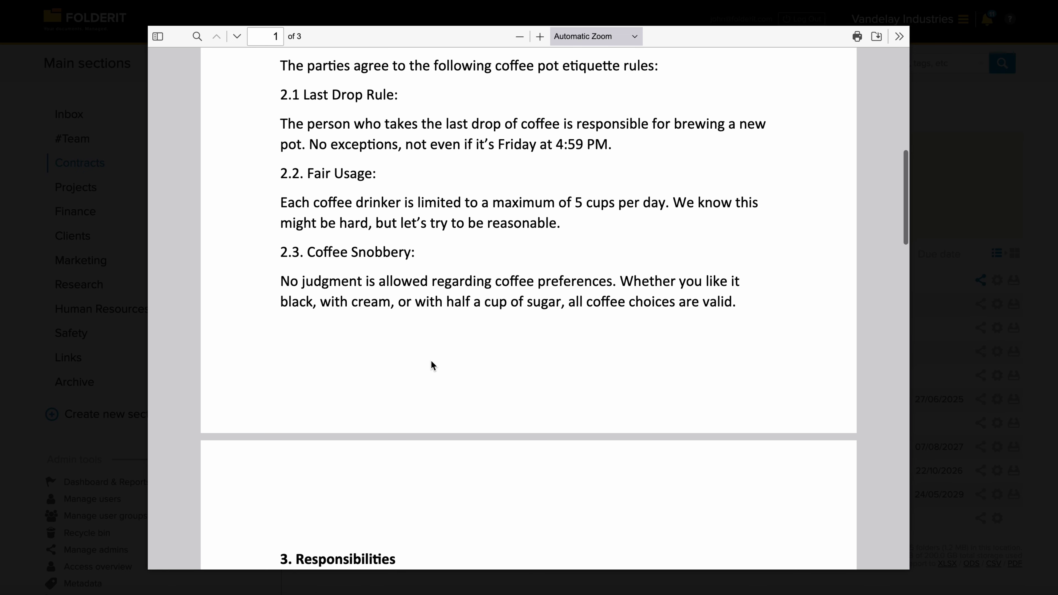
left_click(951, 273)
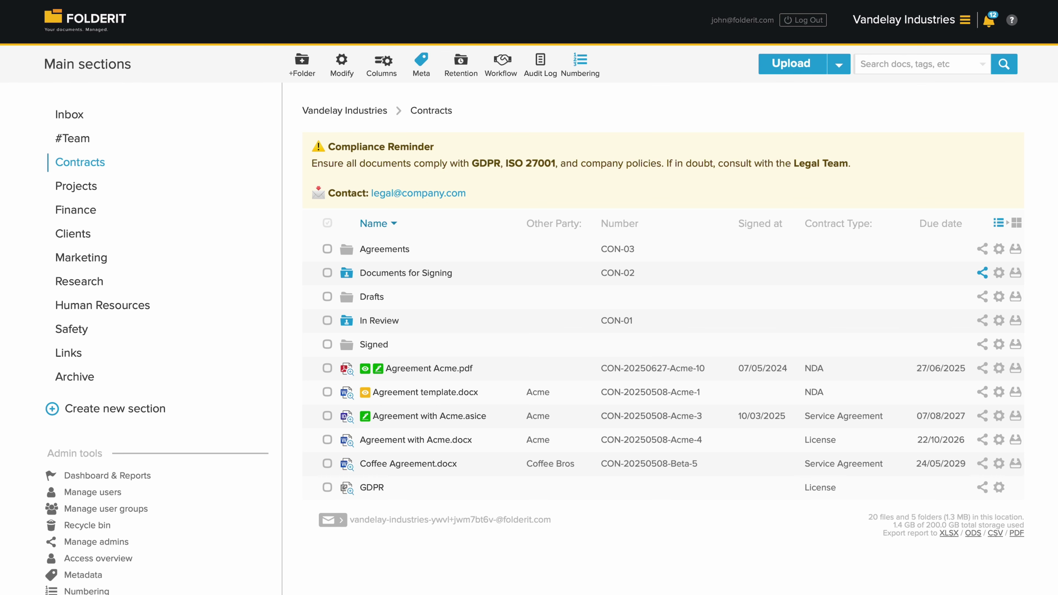
Upload Color Style Library.pdf and FolderiteSign_Logo.pdf to the Contracts folder, and check the other upload and new-document options.
left_click_drag(1057, 173, 1022, 170)
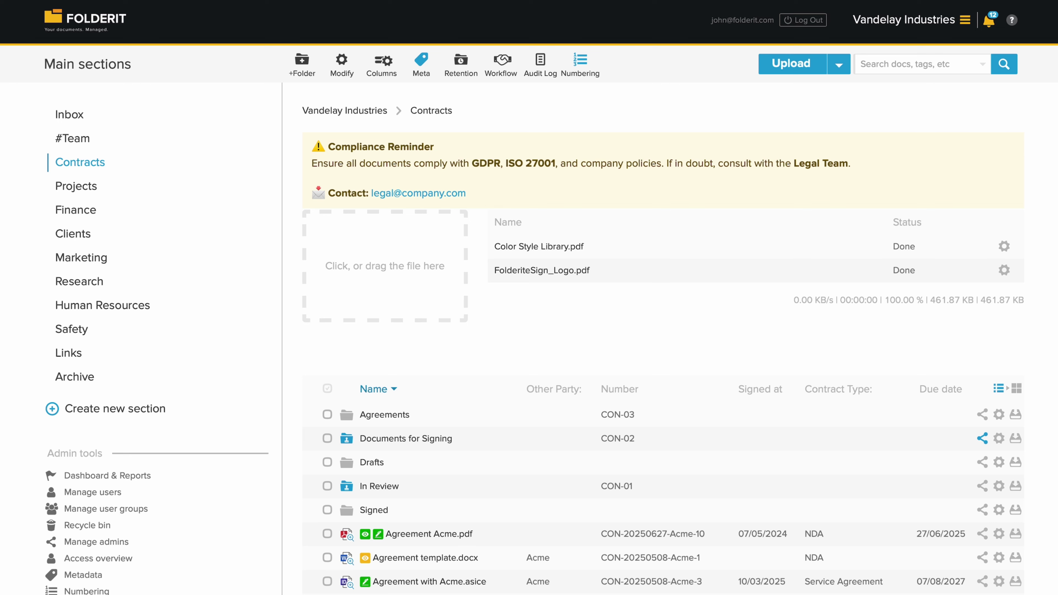
left_click(839, 66)
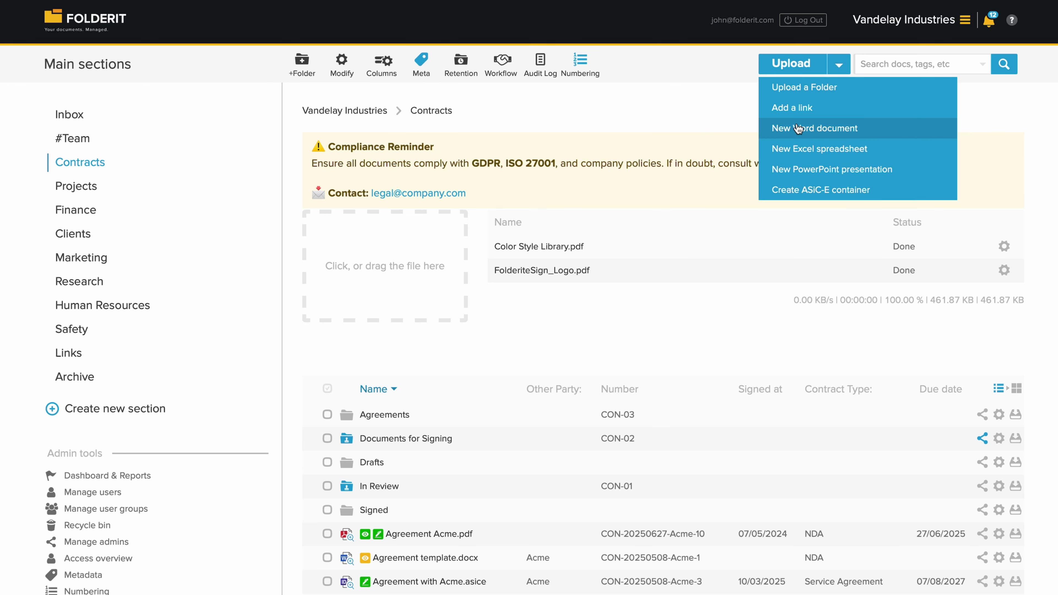
left_click(924, 175)
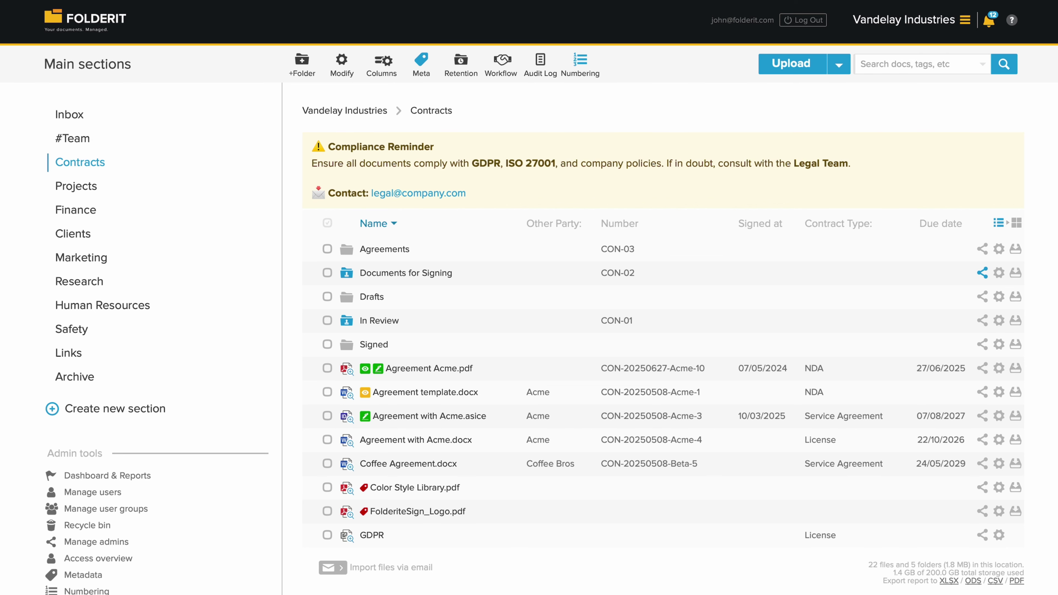
Reactivate importing files by email for the Contracts folder and generate a new import address.
scroll(772, 523, "down", 3)
left_click(345, 484)
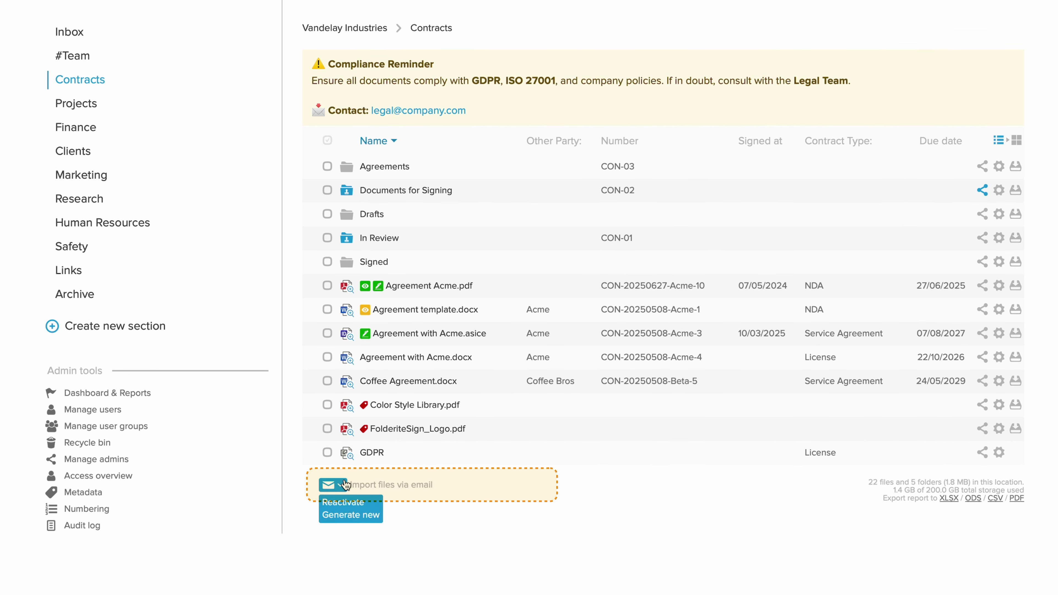
left_click(348, 501)
left_click(344, 492)
left_click(349, 513)
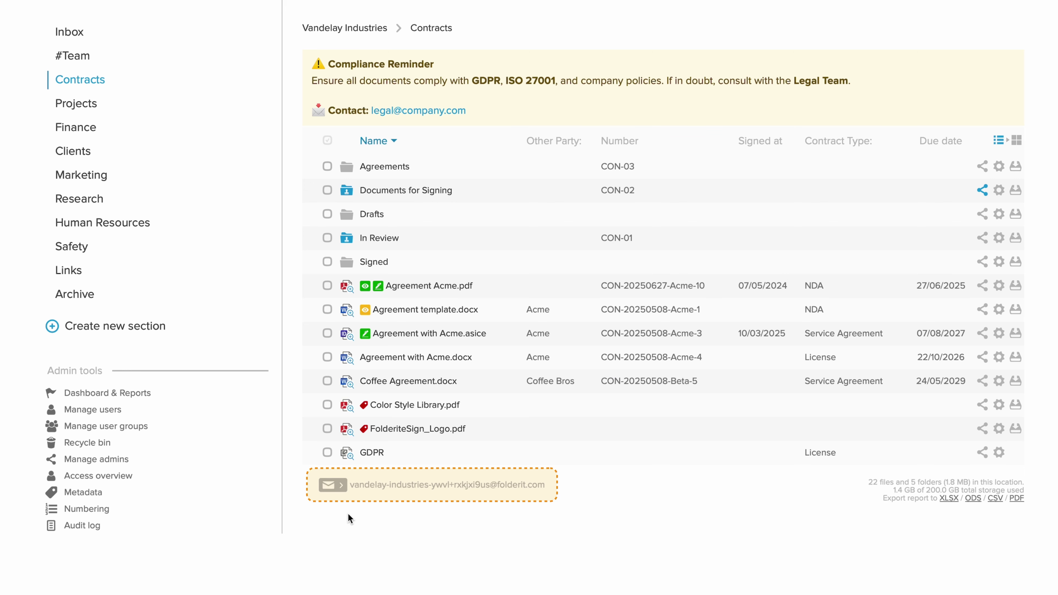
scroll(645, 492, "up", 2)
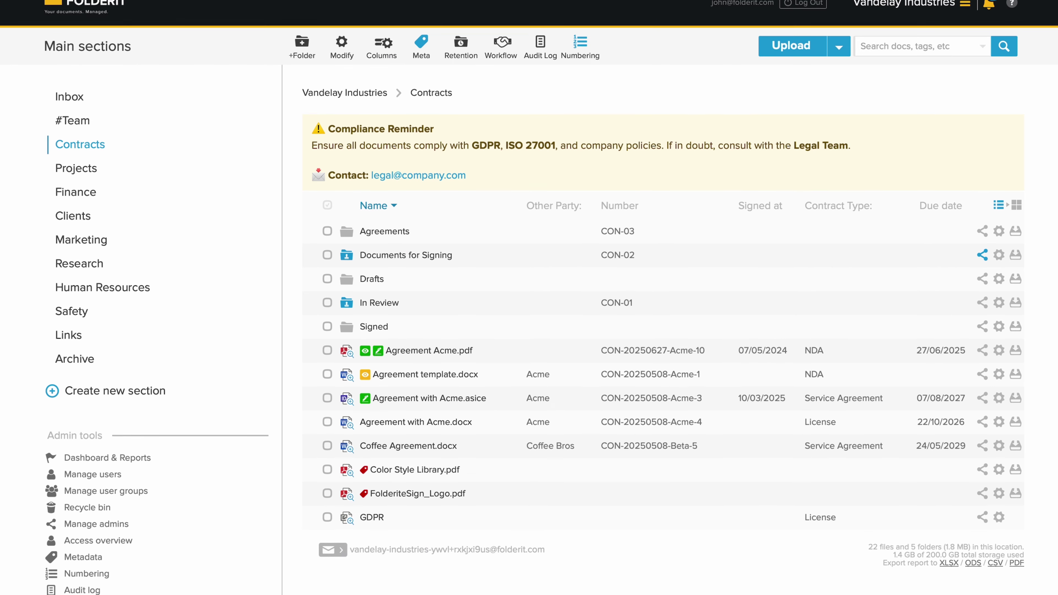
scroll(529, 298, "up", 1)
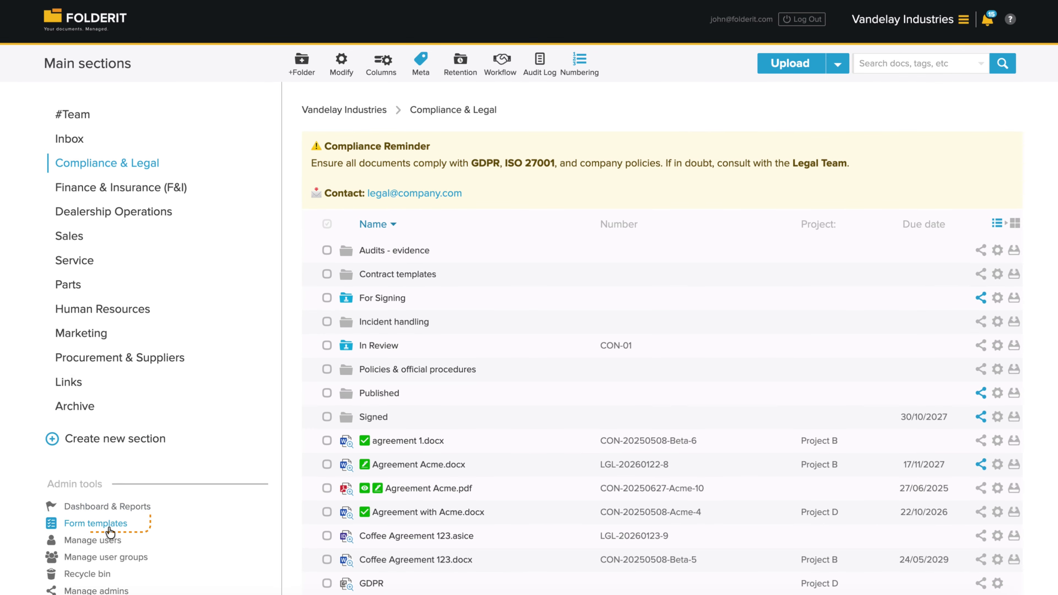
Open the Incident report form template and examine its fields and form settings.
left_click(108, 531)
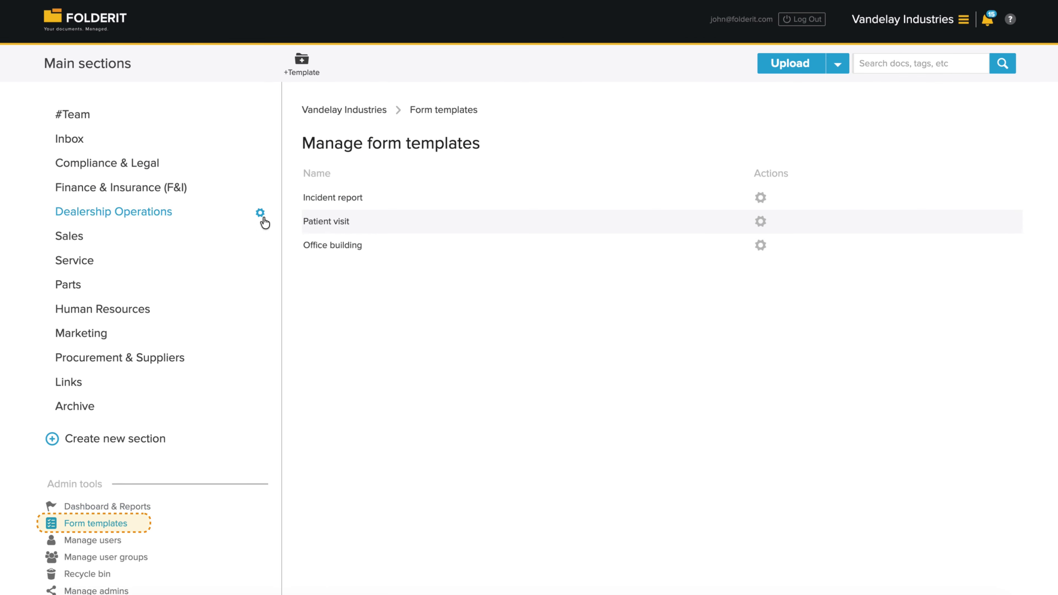
left_click(322, 200)
scroll(142, 267, "down", 8)
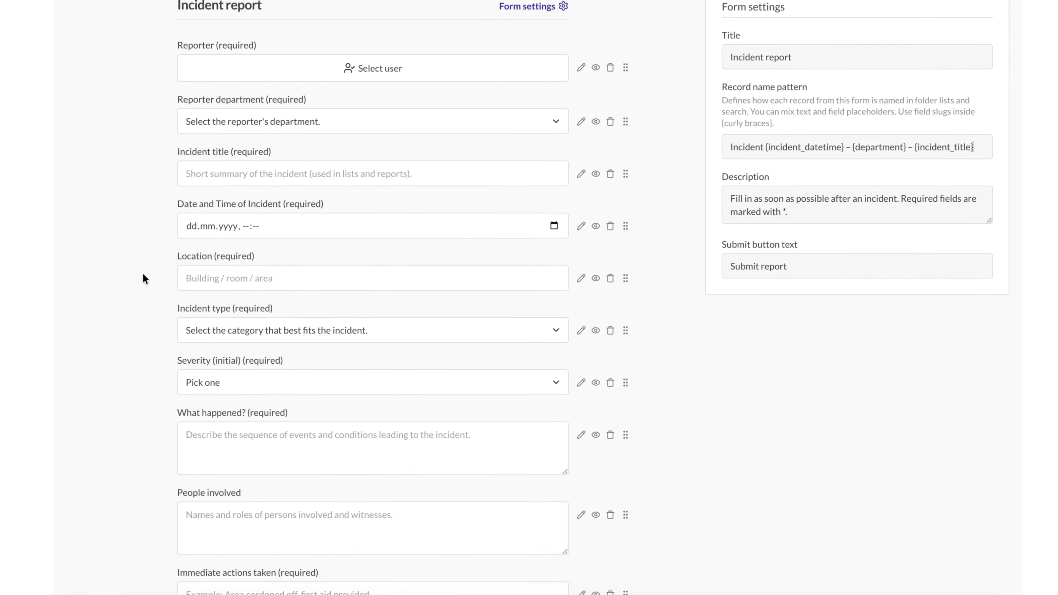
left_click(204, 492)
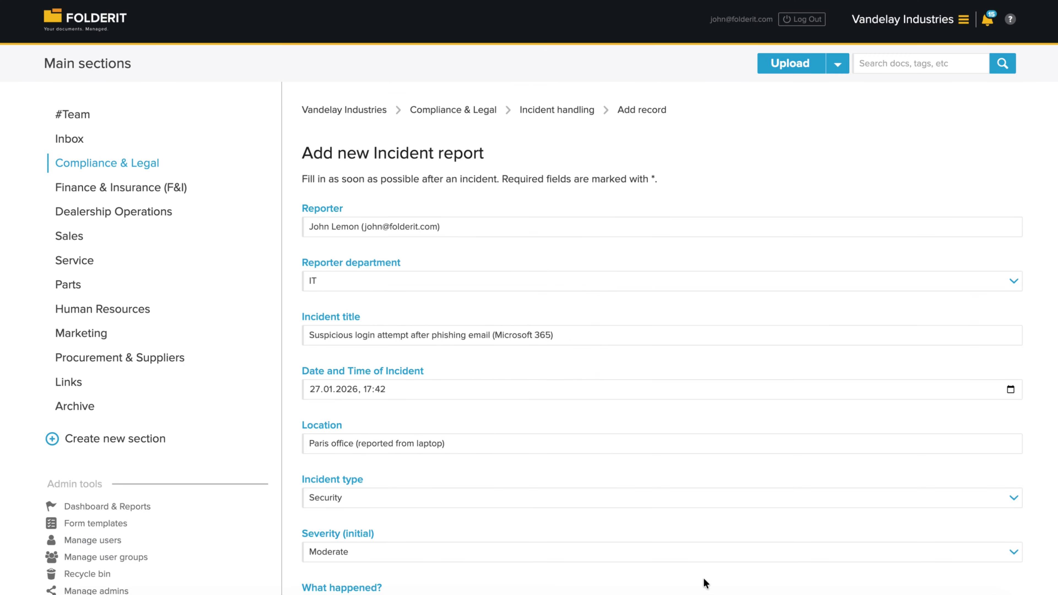
Review the filled-in Incident report in the Incident handling folder, submit it, and open the submitted record.
scroll(705, 583, "down", 9)
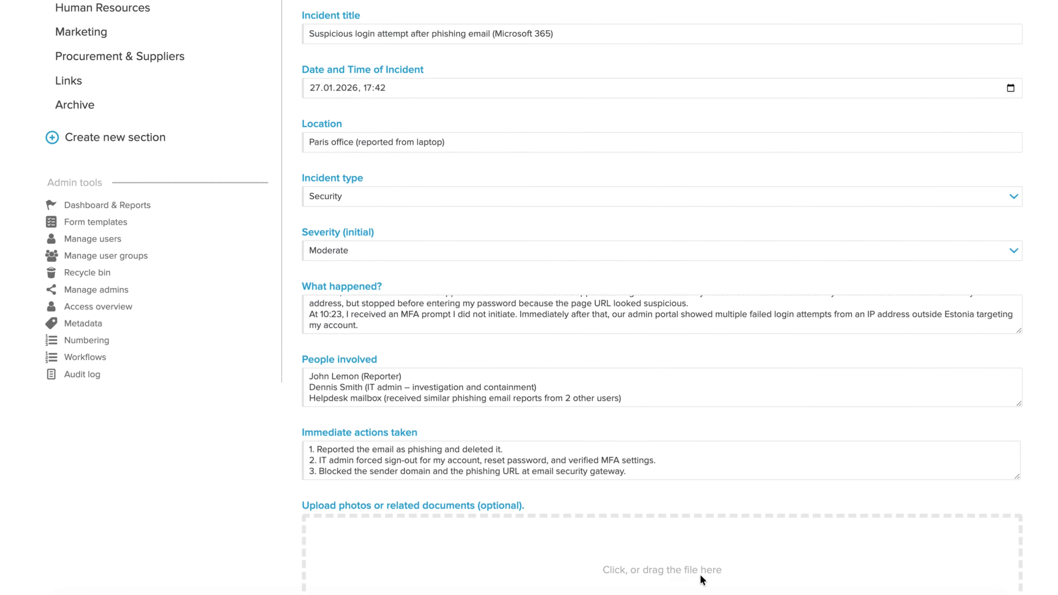
scroll(701, 579, "down", 7)
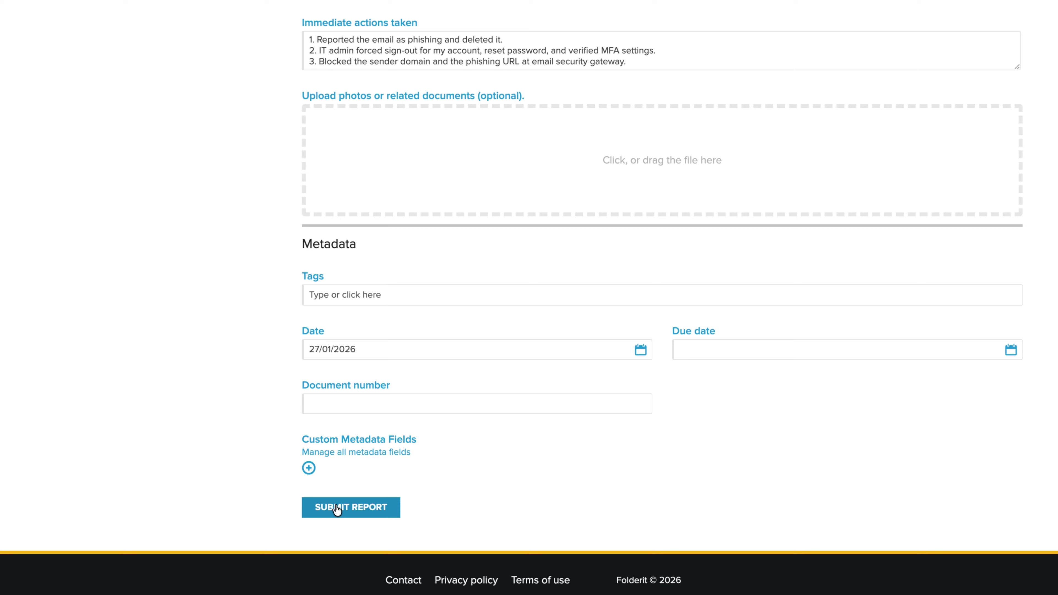
left_click(337, 507)
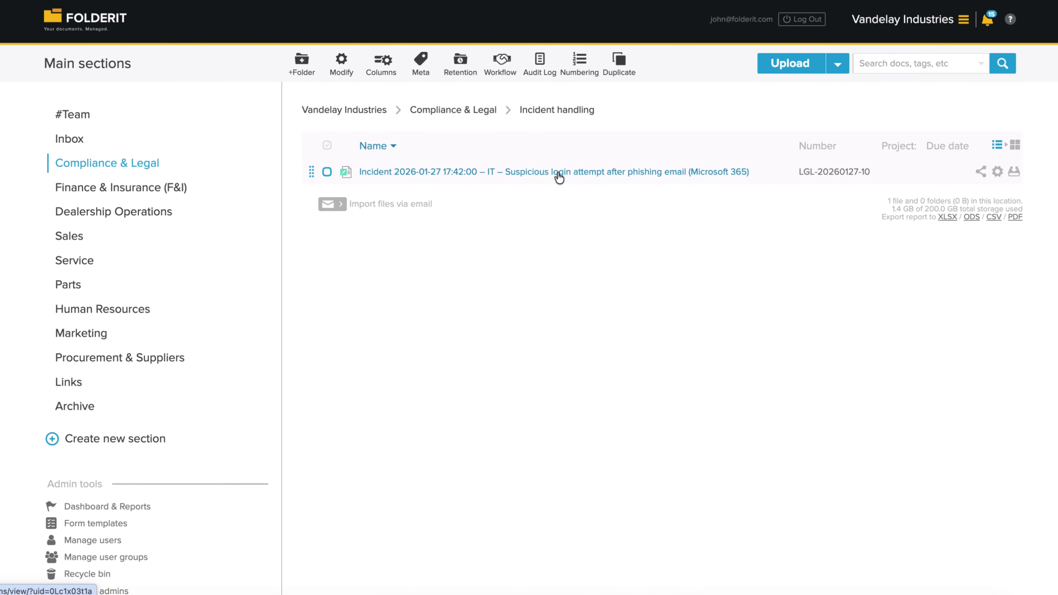
left_click(557, 173)
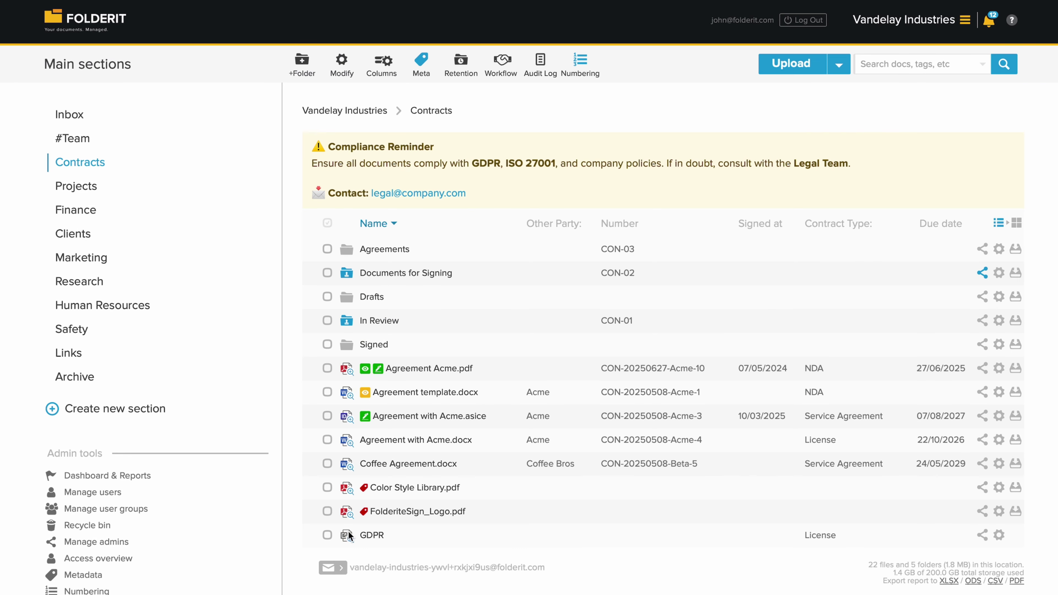
Preview the GDPR link from the Contracts folder, skim its General provisions section, and close the preview.
left_click(350, 540)
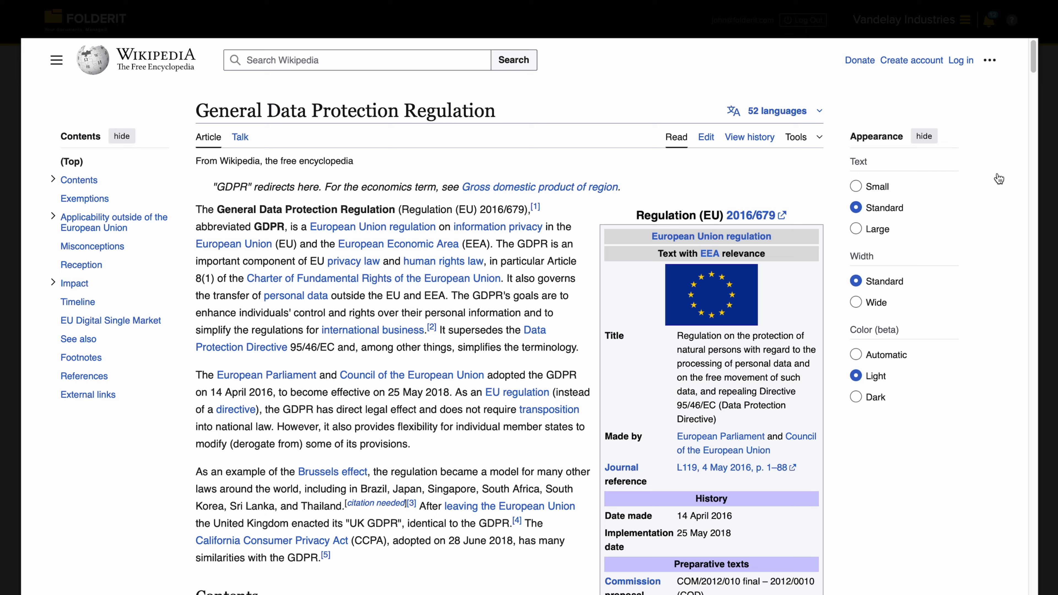
left_click_drag(1032, 71, 1033, 102)
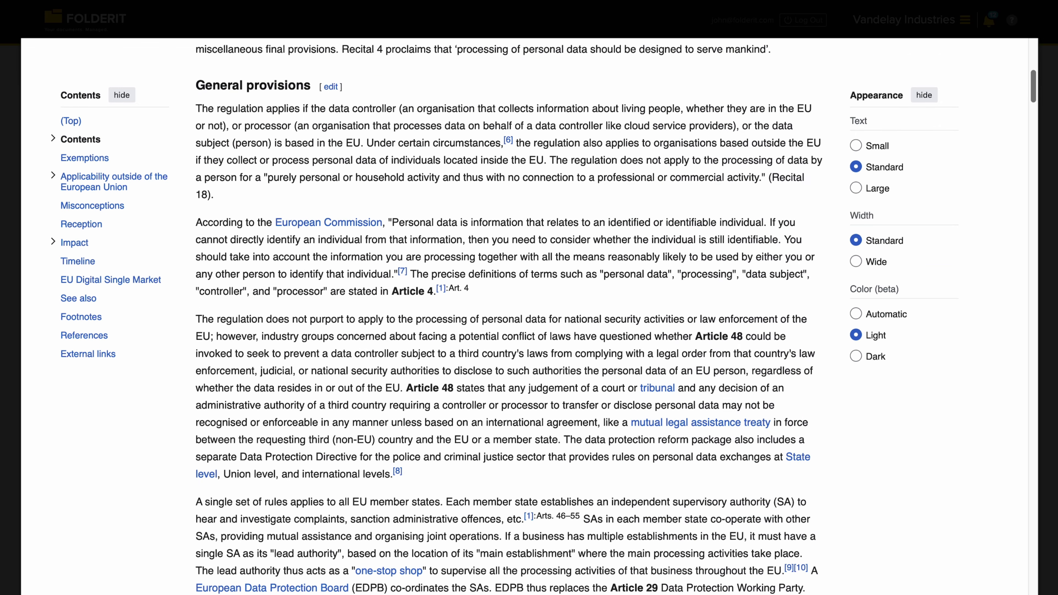
key("Escape")
Move Color Style Library.pdf and FolderiteSign_Logo.pdf into the Drafts folder.
left_click(328, 487)
left_click(328, 511)
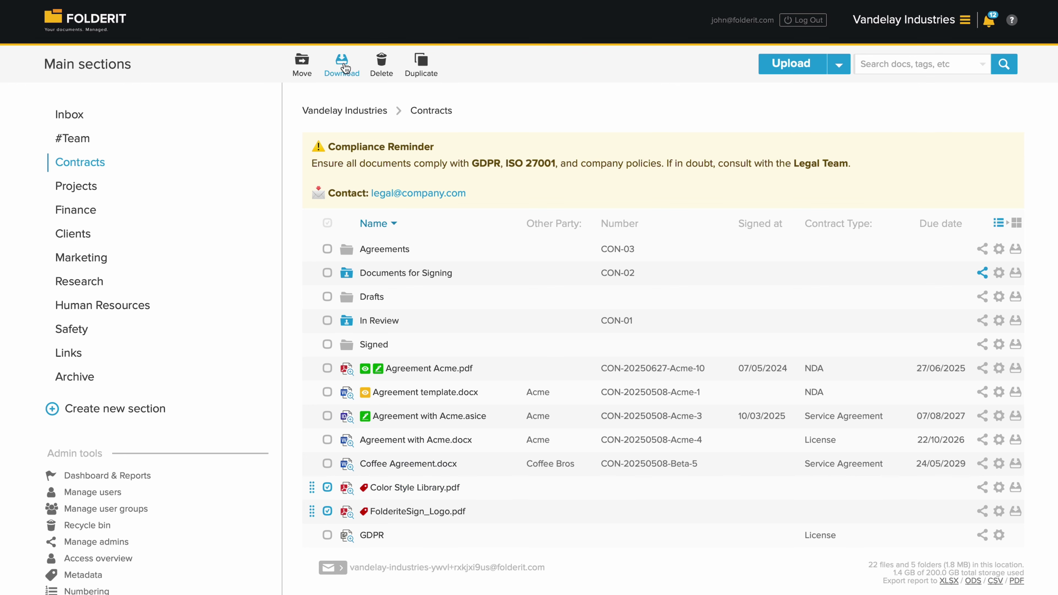
left_click_drag(312, 487, 330, 297)
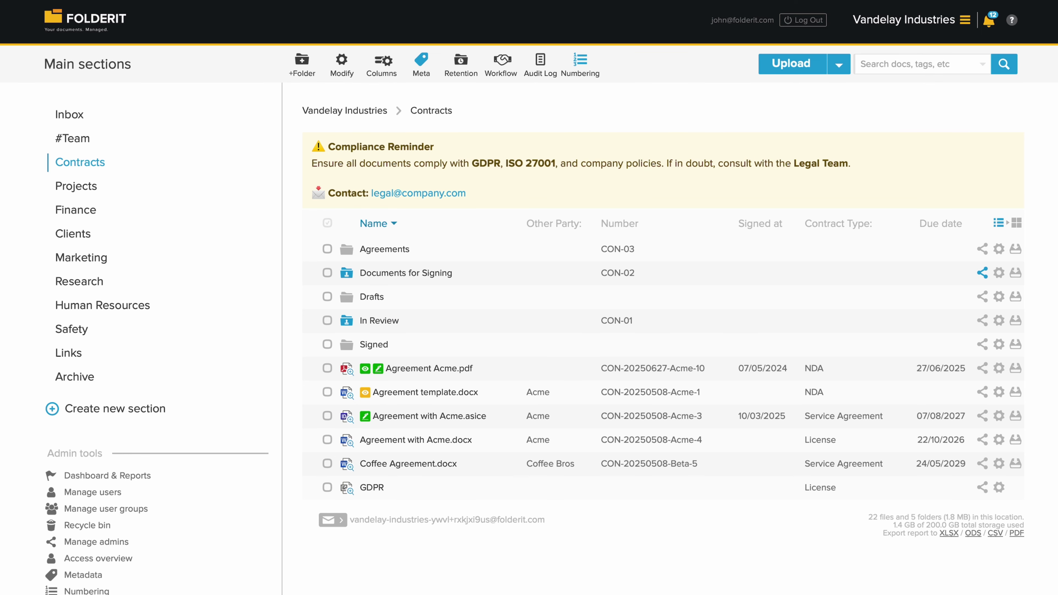
Open Coffee Agreement.docx for modification and go to its custom metadata fields.
left_click(406, 466)
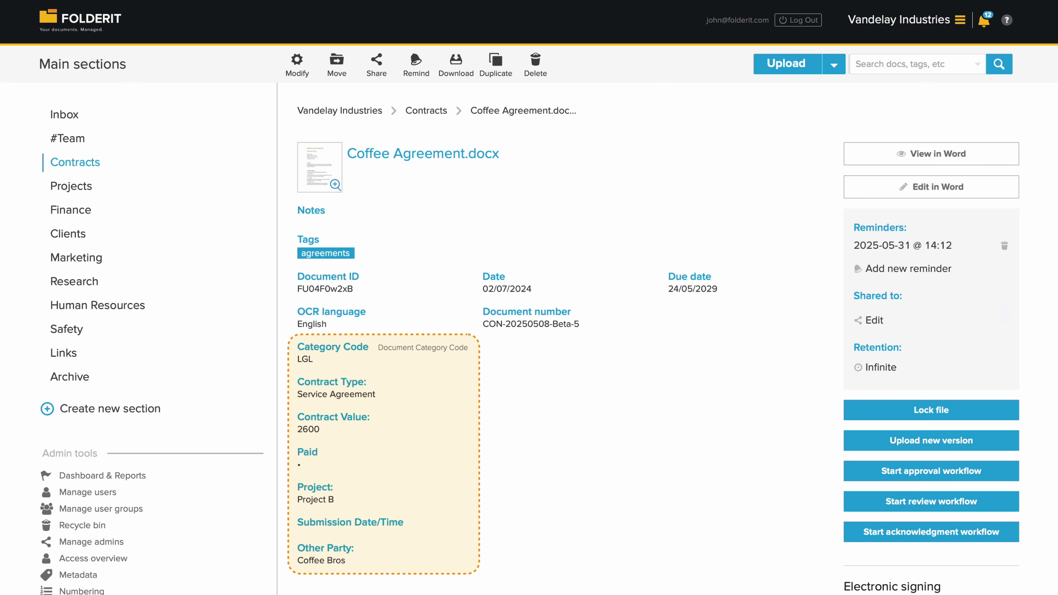
left_click(294, 74)
scroll(850, 373, "down", 10)
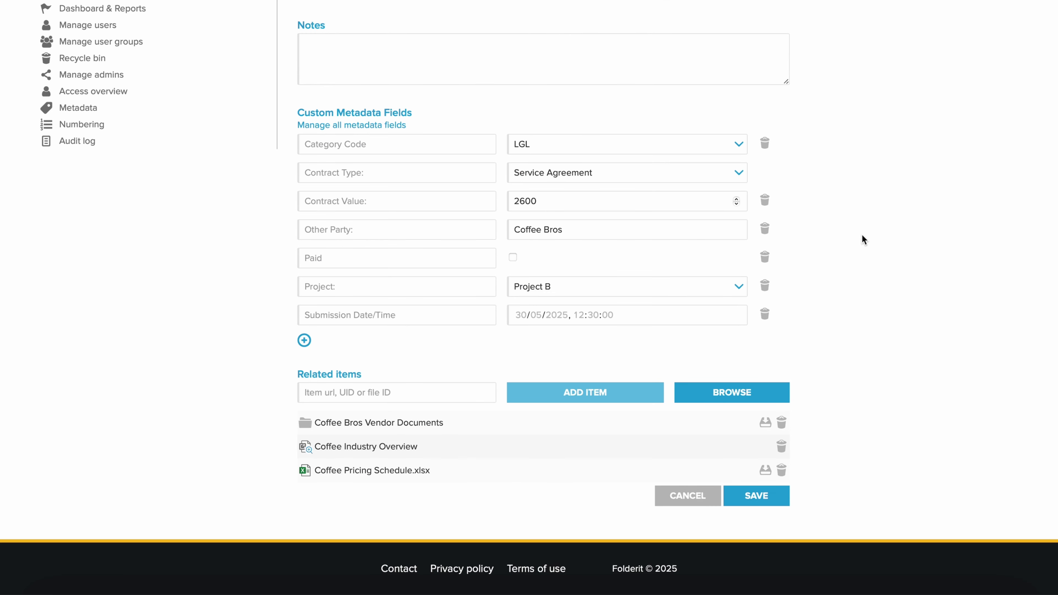
Start a new custom metadata field, look through the available field types, and leave it without creating one.
left_click(304, 340)
left_click(727, 290)
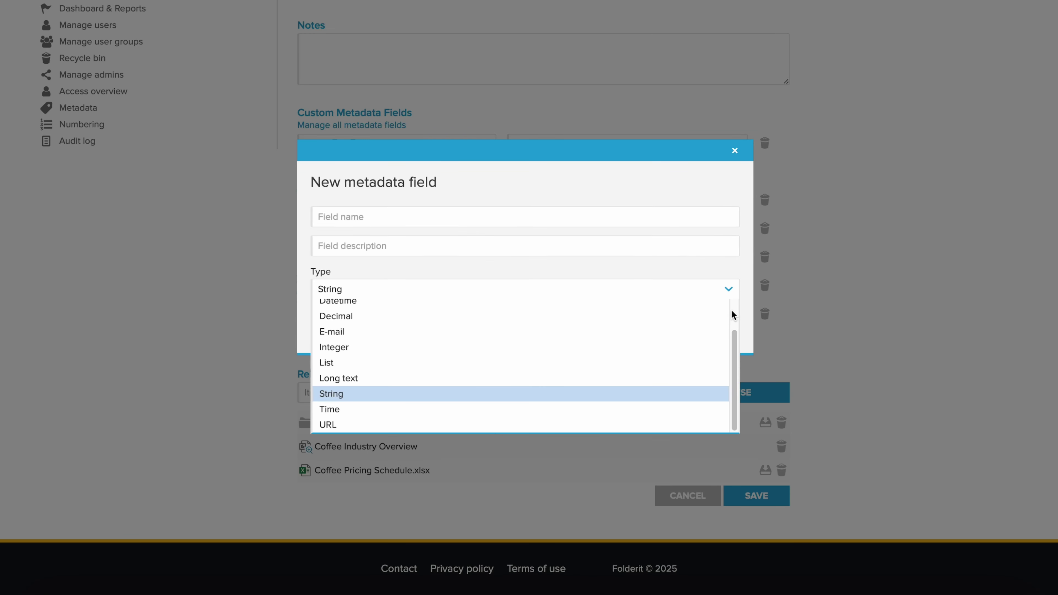
left_click(735, 344)
mouse_move(735, 346)
left_mouse_down()
mouse_move(730, 307)
mouse_move(733, 359)
left_mouse_up()
left_click(744, 317)
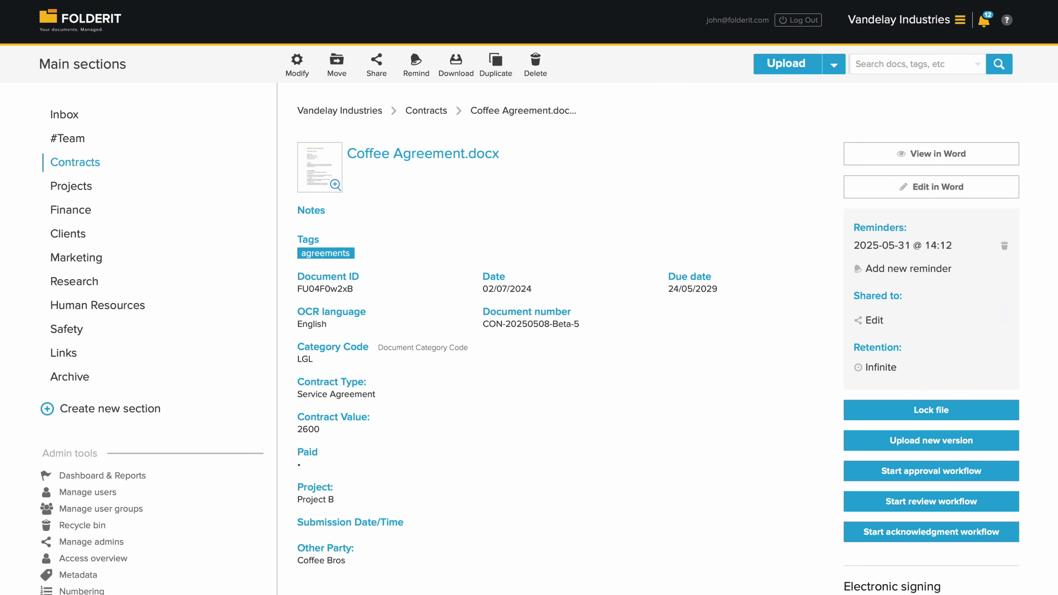
Examine the related items, other versions and audit log of Coffee Agreement.docx.
scroll(529, 297, "down", 10)
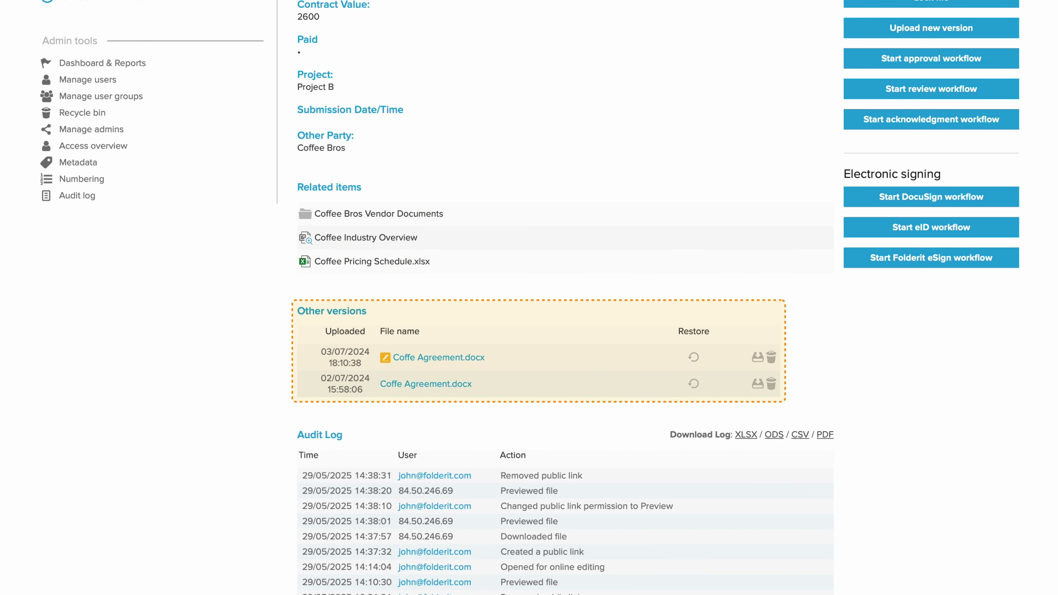
scroll(566, 298, "down", 10)
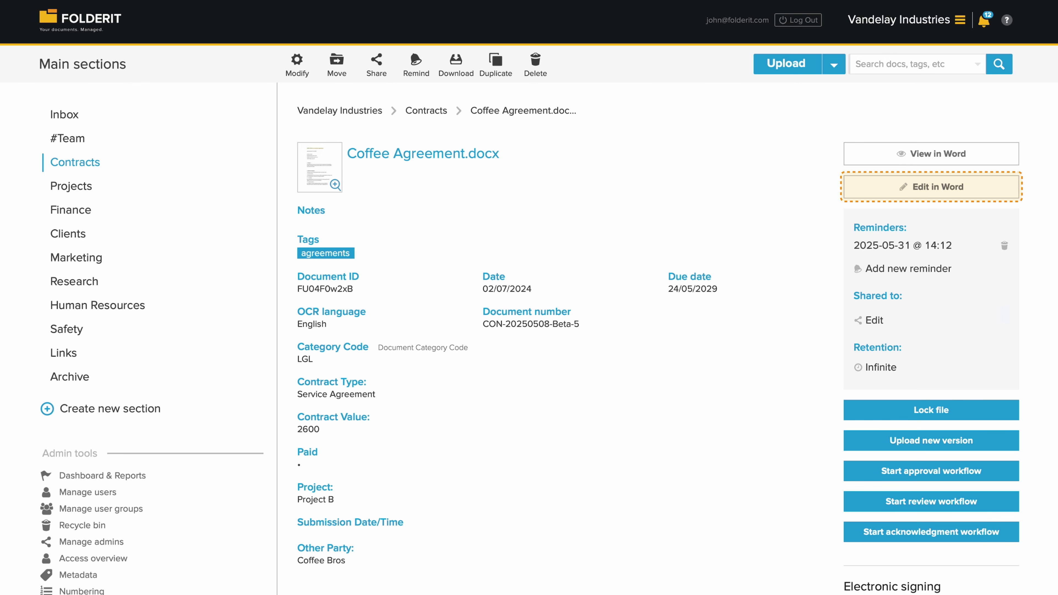
left_click(914, 276)
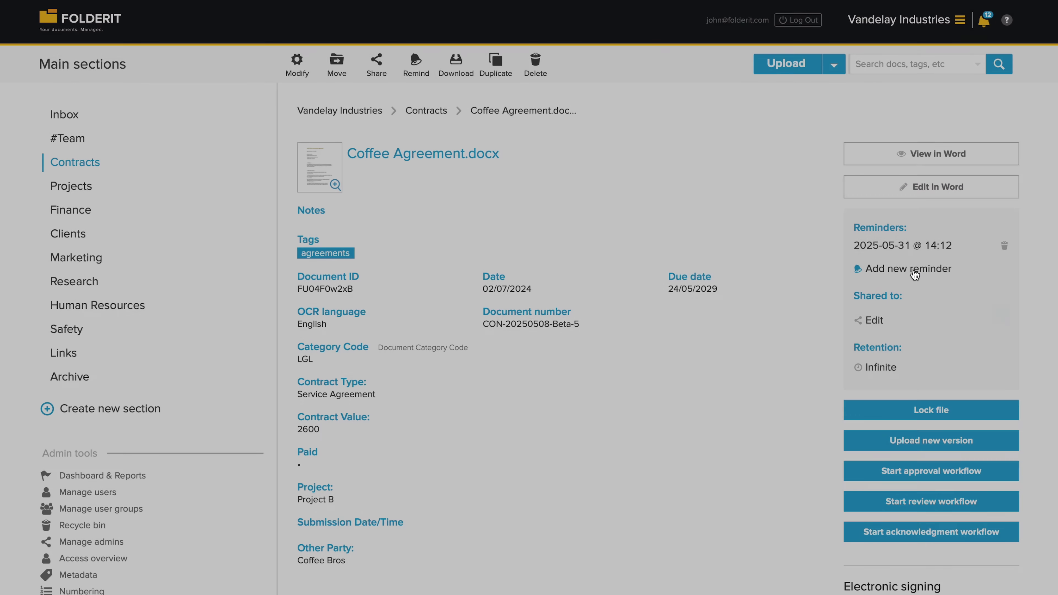
type("2025-10-30 16:14")
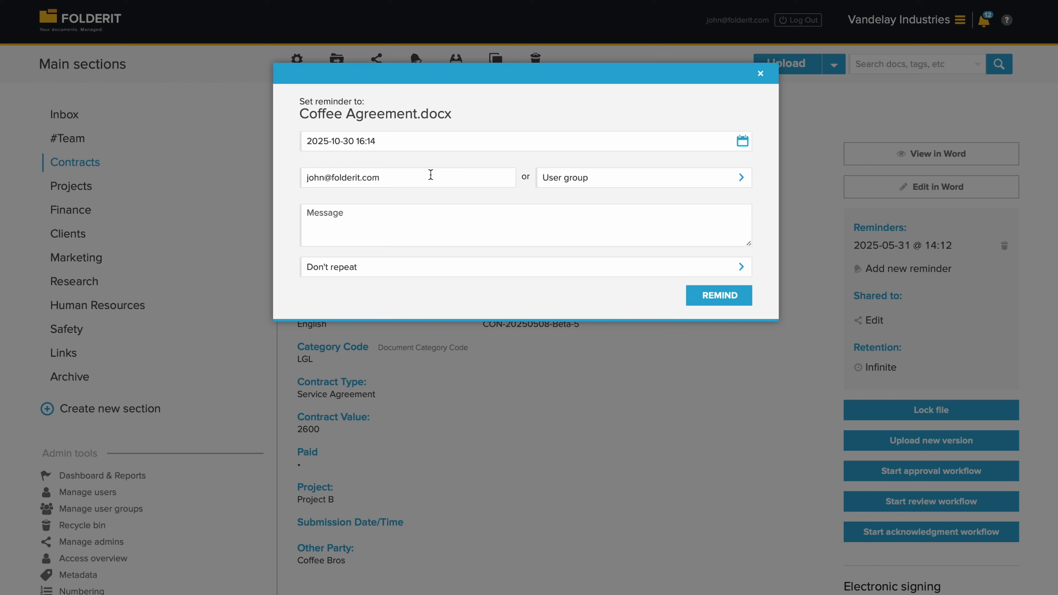
left_click(622, 186)
left_click(577, 223)
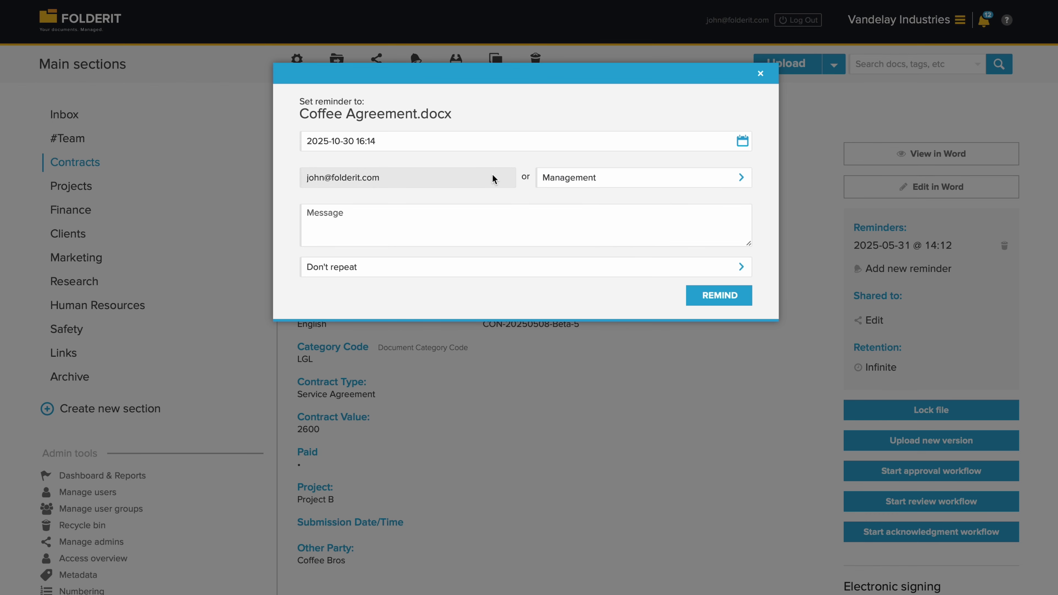
left_click(392, 273)
left_click(359, 377)
left_click(707, 296)
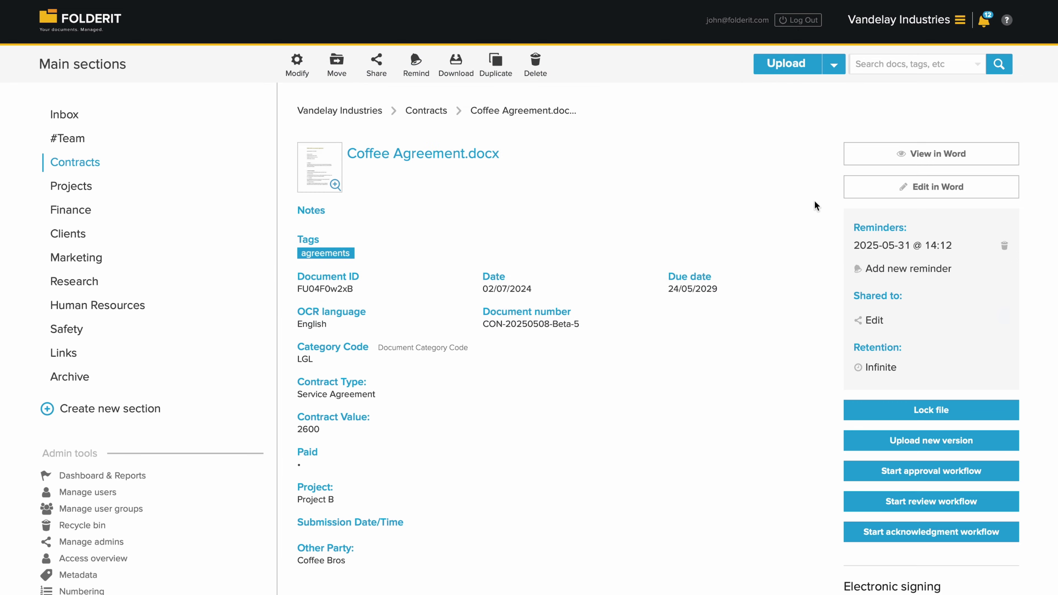
Configure the retention of Coffee Agreement.docx to start from the Due date and archive to a folder, and save it.
left_click(878, 358)
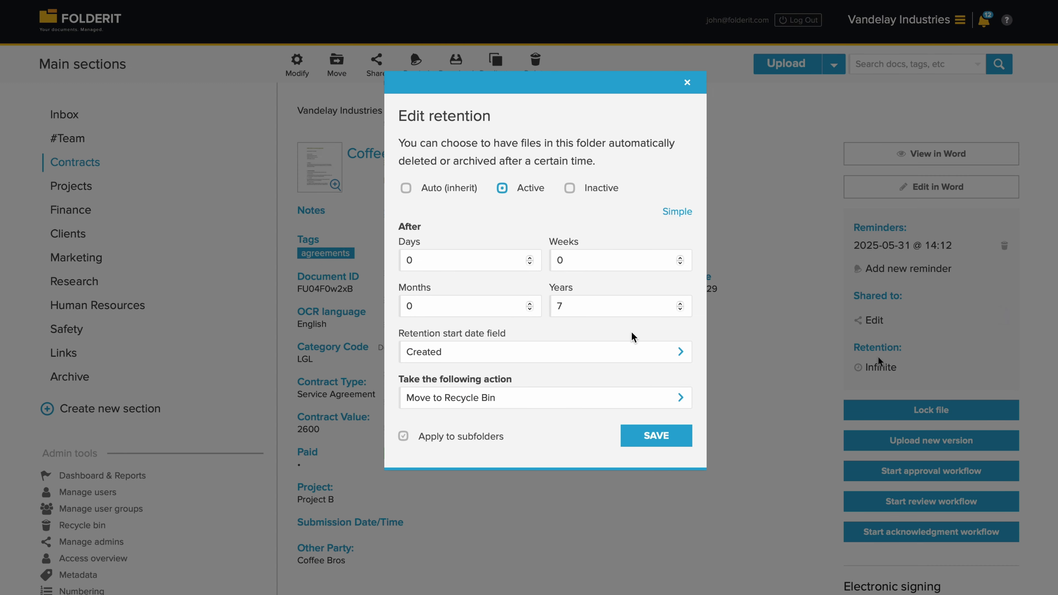
left_click(552, 353)
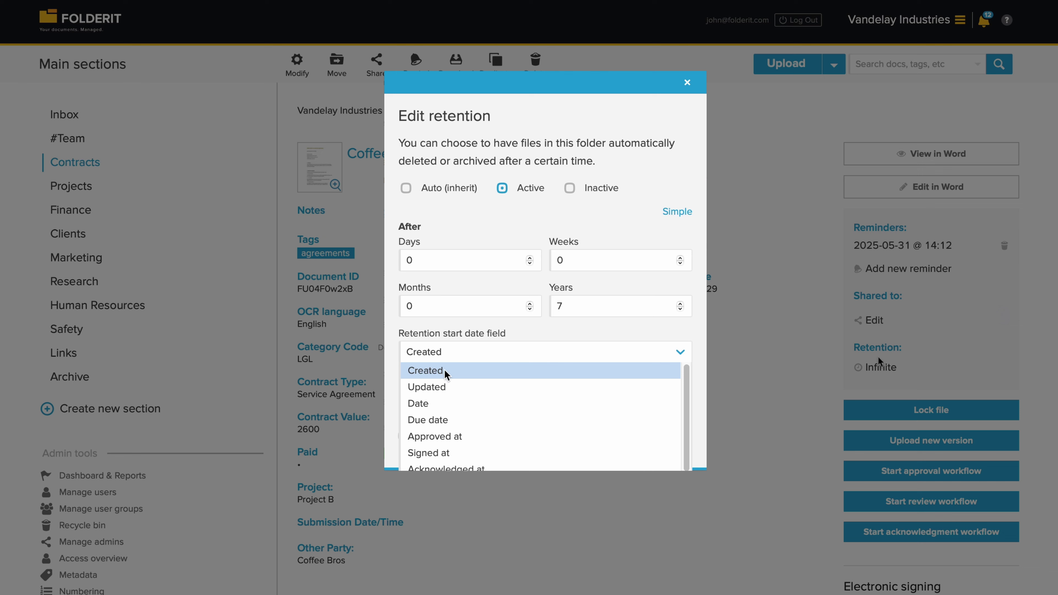
left_click(431, 420)
left_click(469, 402)
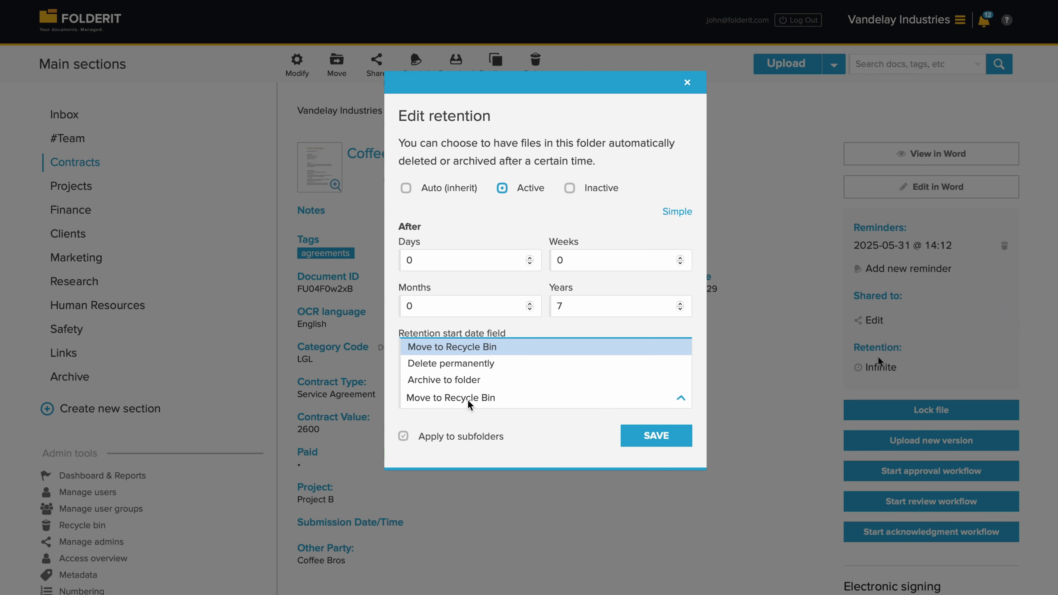
left_click(460, 380)
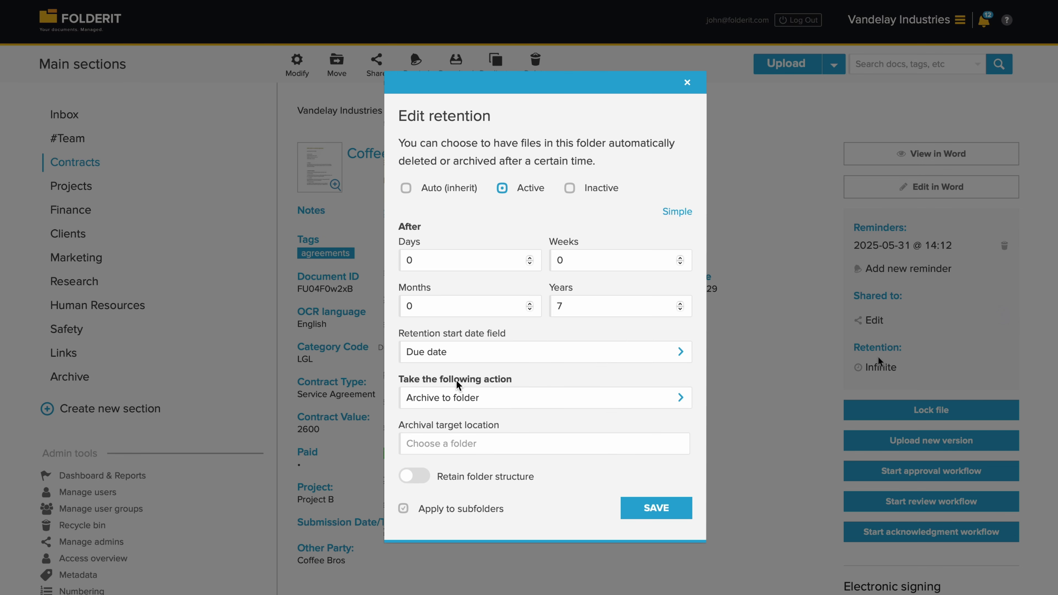
left_click(645, 510)
Lock Coffee Agreement.docx until 30/05/2025, 22:15, and unlock it again.
left_click(876, 408)
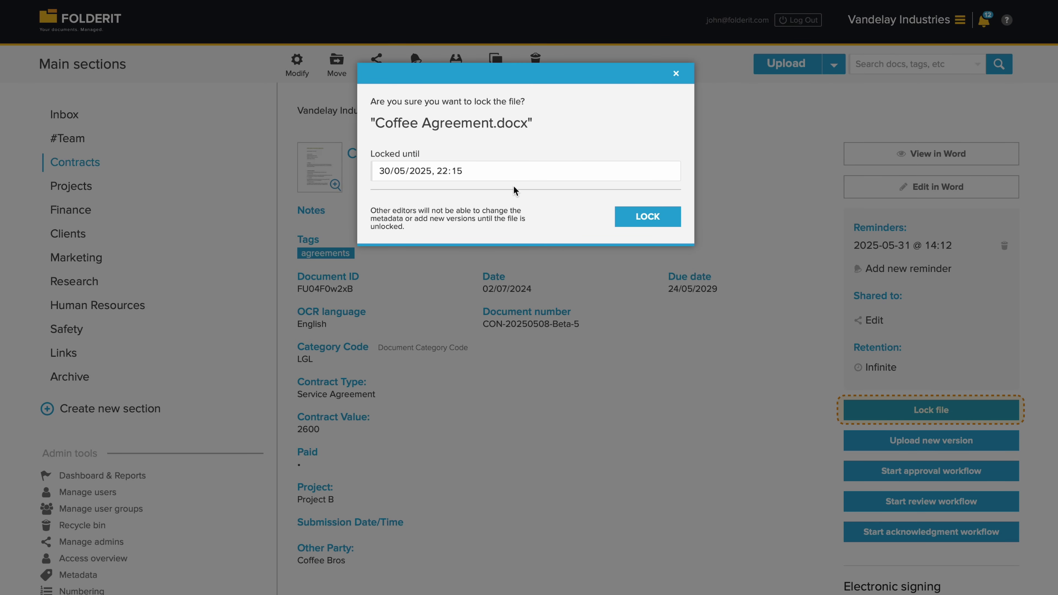
left_click(638, 216)
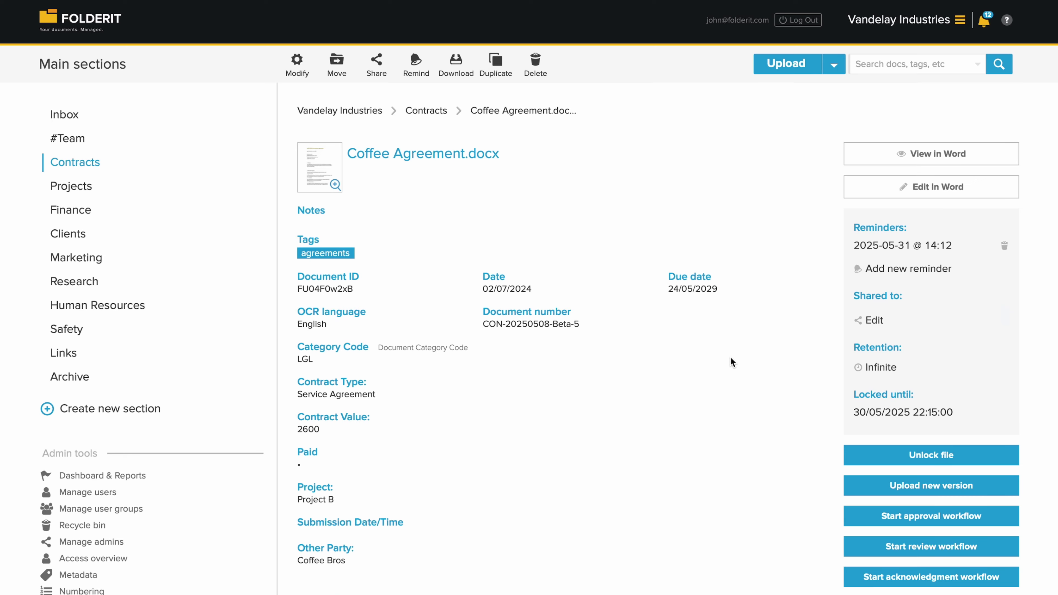
left_click(870, 458)
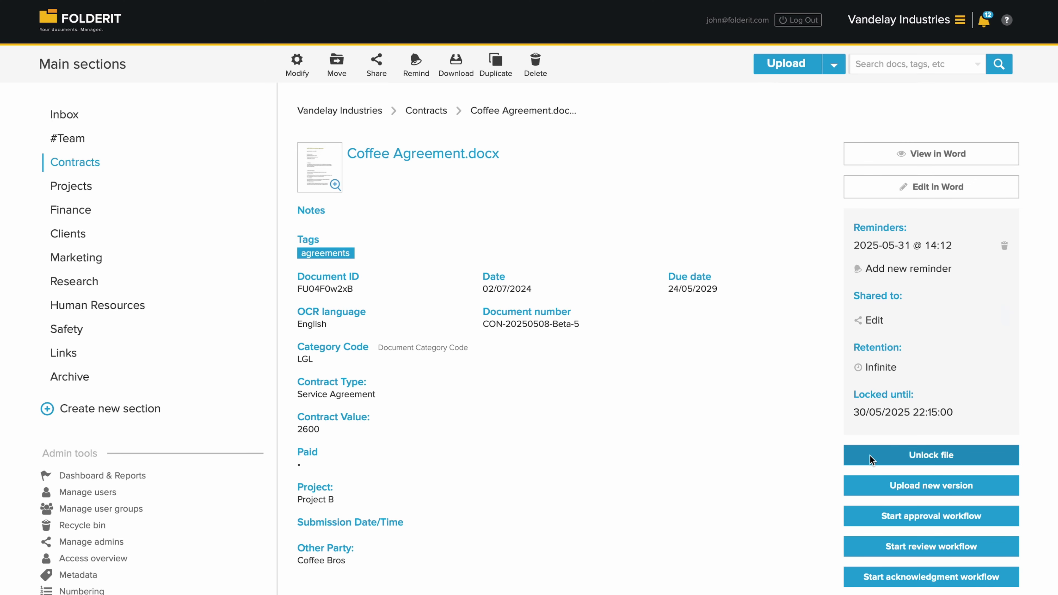
scroll(797, 299, "down", 2)
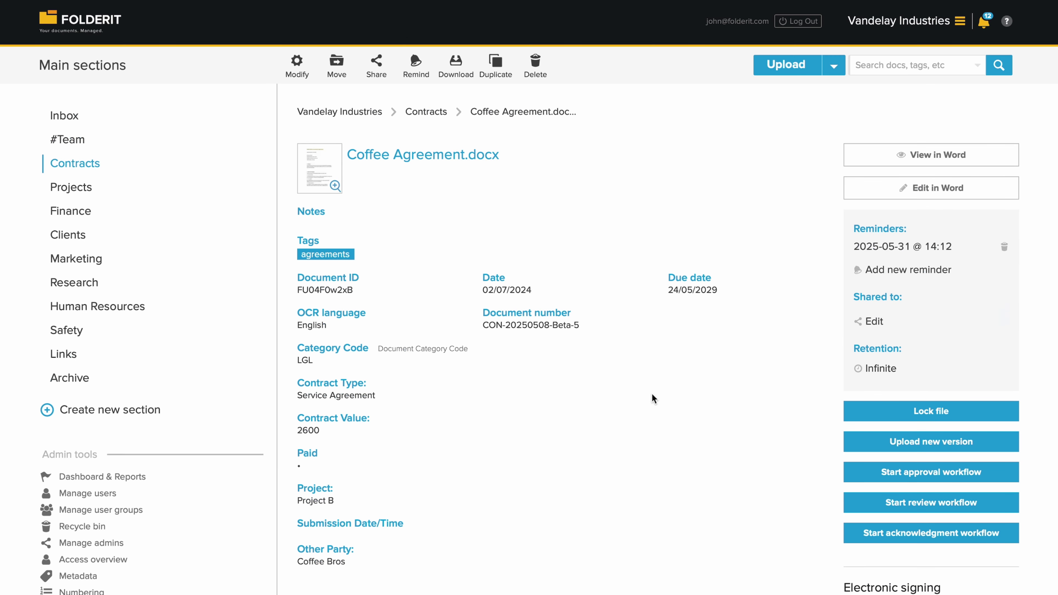
Add two more users as serial signers in the automated eSign workflow of the Documents for Signing folder in Contracts.
left_click(434, 113)
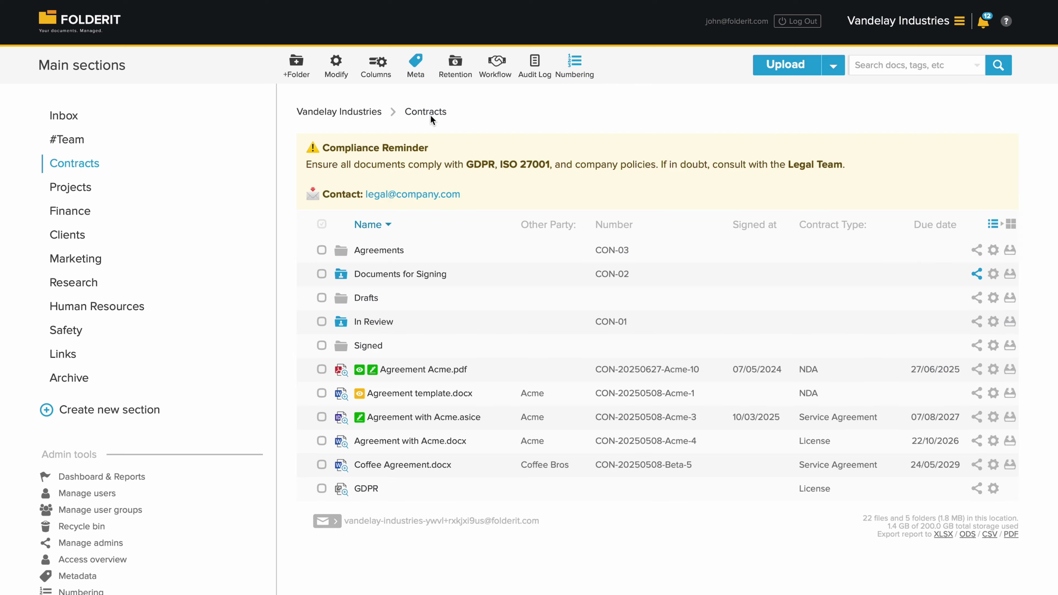
left_click(380, 276)
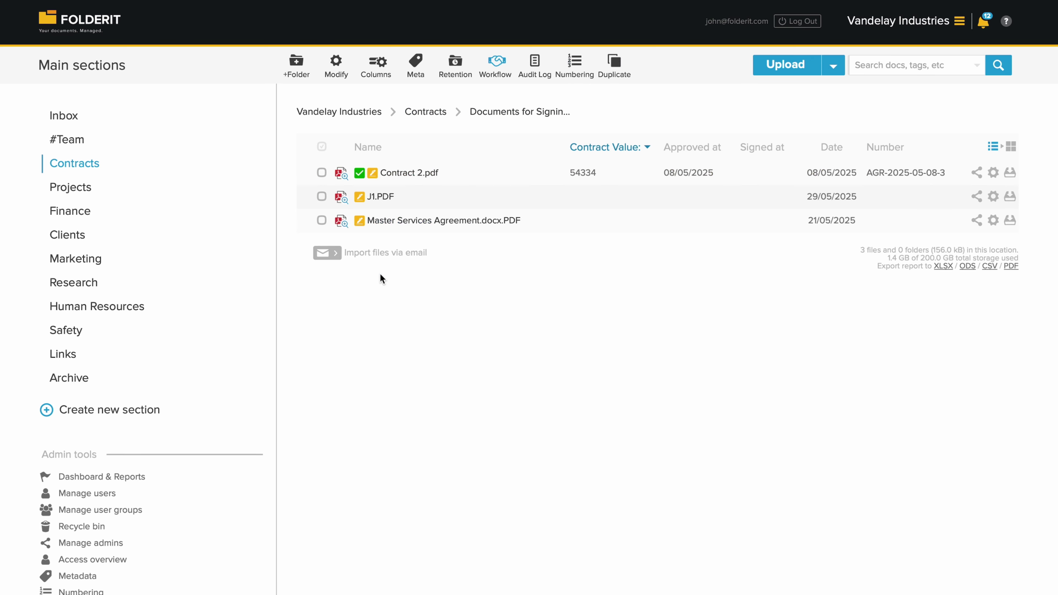
left_click(496, 66)
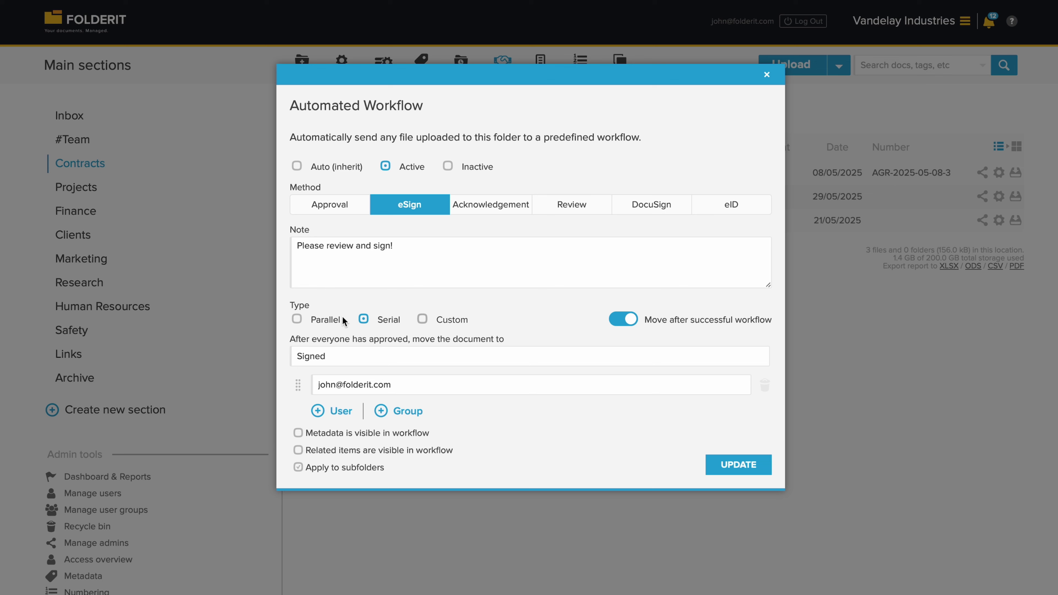
left_click(321, 410)
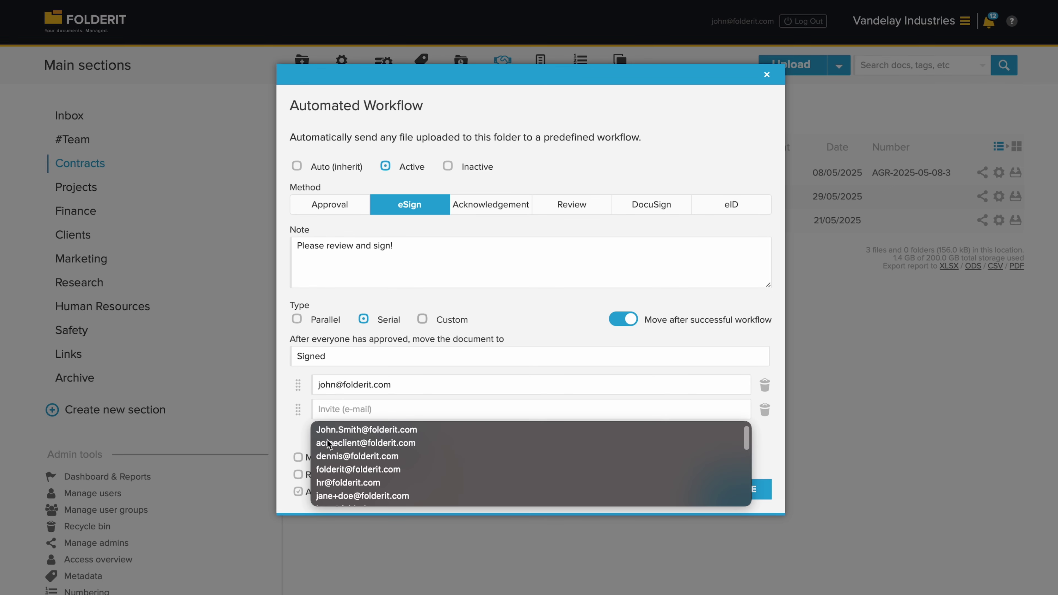
left_click(327, 456)
left_click(322, 434)
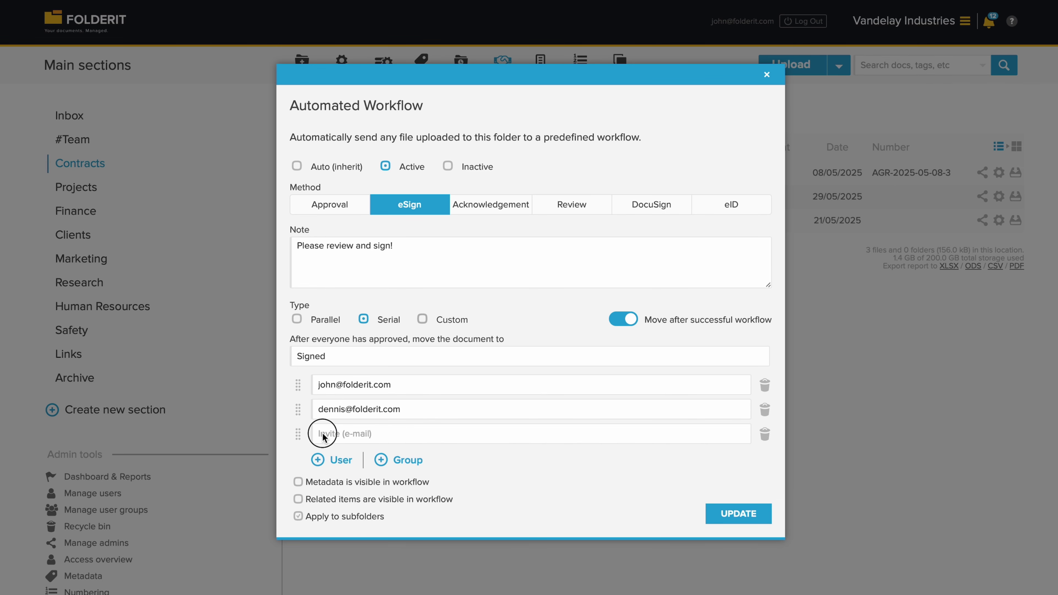
left_click(334, 518)
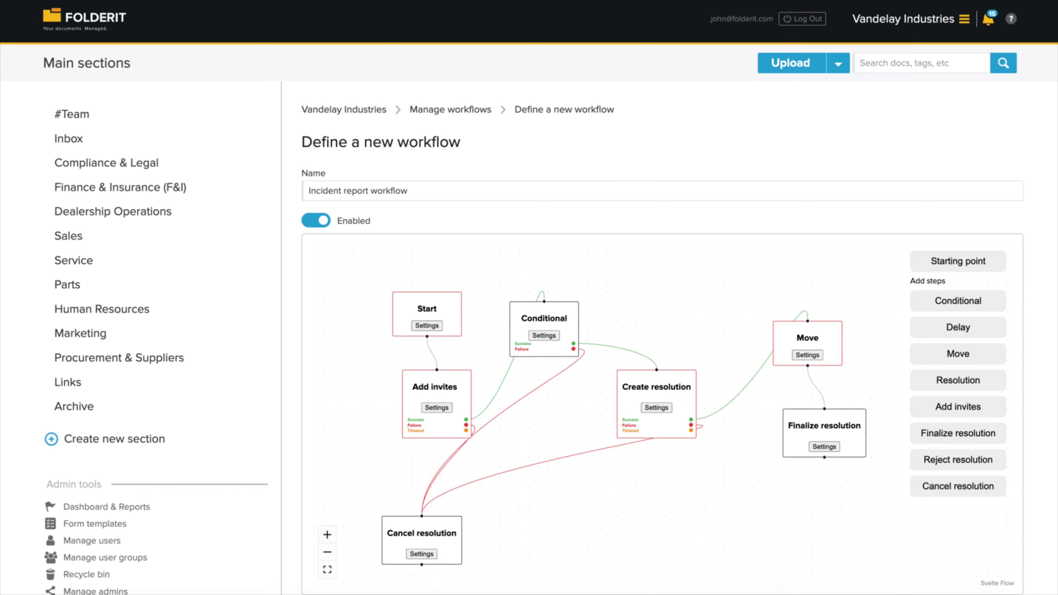
Examine the settings of the Move, Add invites and Start steps in the Incident report workflow.
scroll(596, 375, "down", 3)
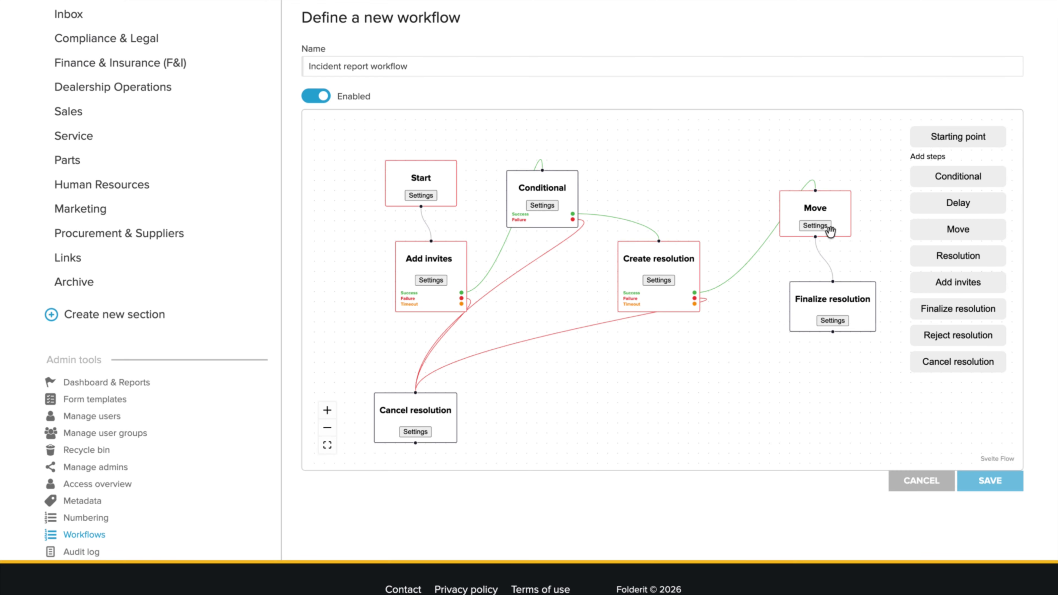
left_click(815, 225)
left_click(604, 466)
left_click(429, 276)
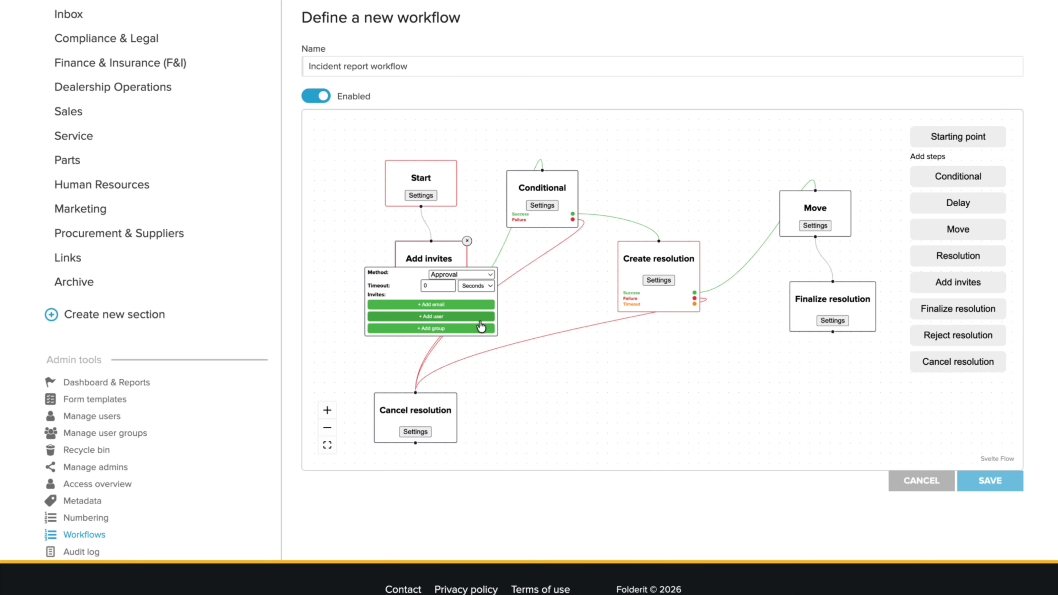
left_click(540, 223)
left_click(417, 196)
scroll(362, 165, "up", 5)
left_click(494, 424)
left_click(490, 441)
scroll(553, 254, "down", 1)
left_click(676, 291)
scroll(676, 293, "down", 6)
scroll(783, 398, "up", 5)
right_click(774, 396)
left_click(756, 396)
scroll(763, 392, "down", 5)
scroll(817, 392, "up", 3)
left_click_drag(821, 392, 727, 366)
left_click(792, 360)
left_click(804, 354)
left_click(826, 324)
left_click(666, 375)
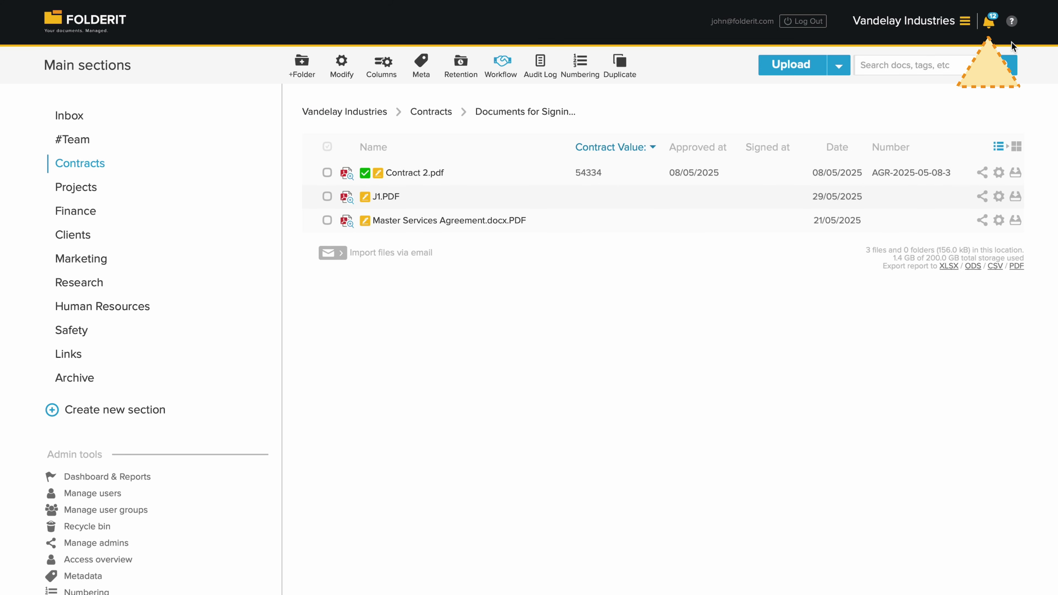
Open the pending signature request for Master Services Agreement.docx.PDF and go to the lower part of its page.
left_click(991, 24)
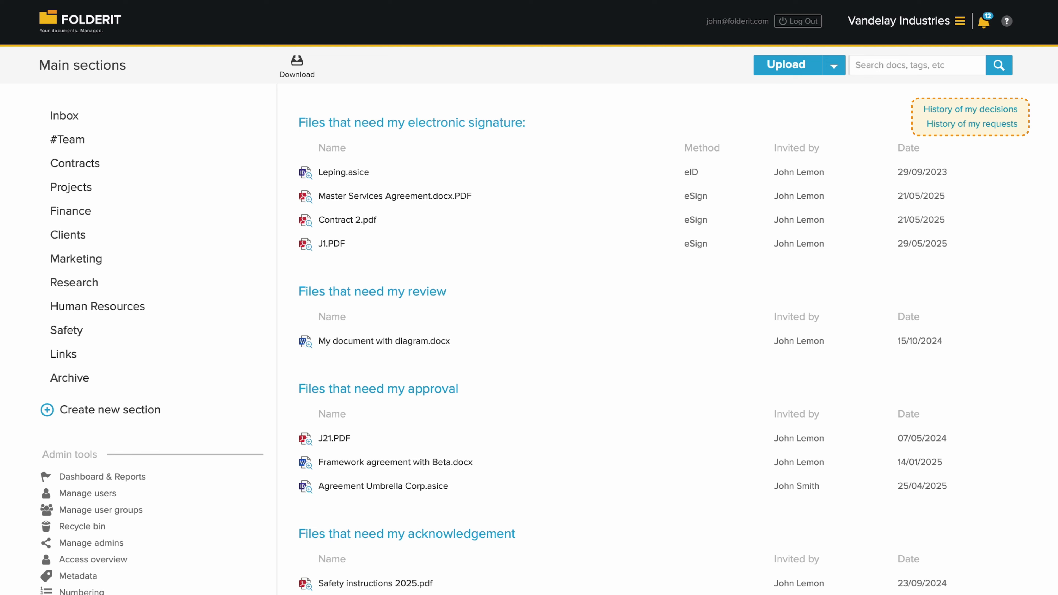
left_click(440, 196)
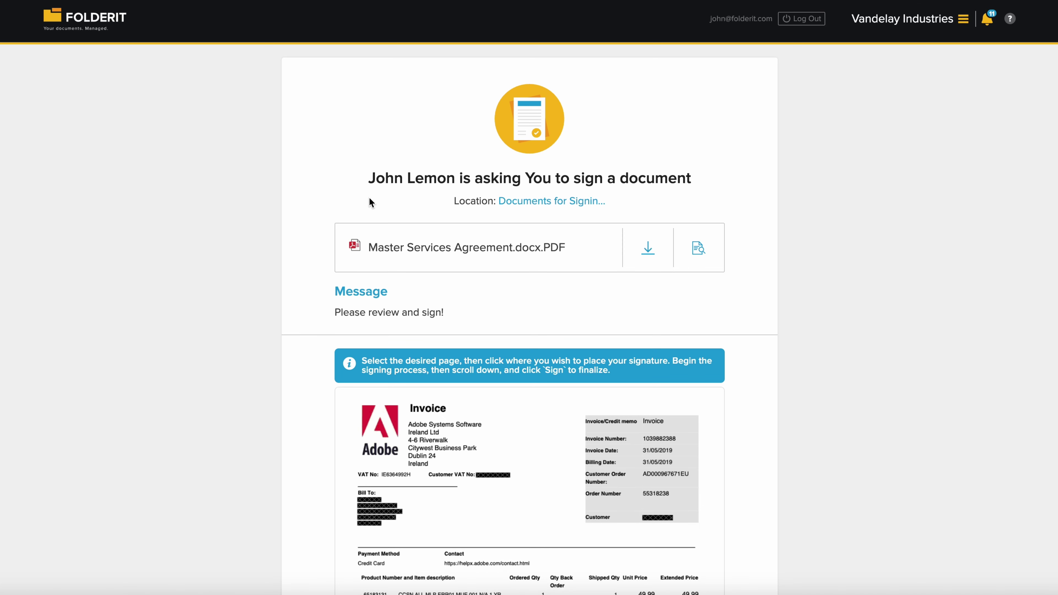
scroll(369, 201, "down", 8)
scroll(349, 217, "down", 3)
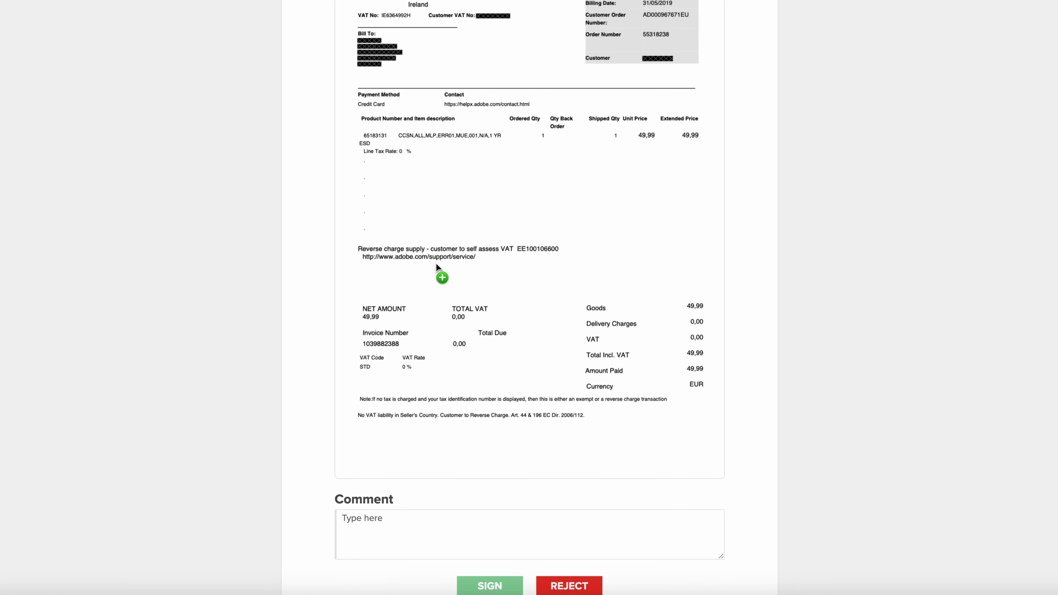
Start a signature on the document, try the drawn and typed methods, and apply the stored signature labelled Typed.
left_click(429, 219)
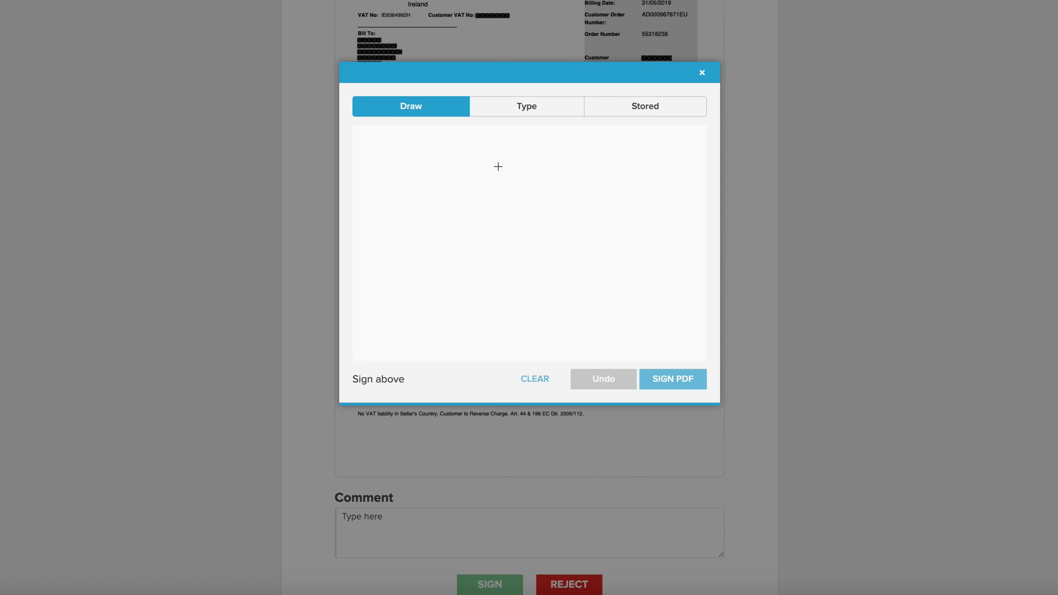
mouse_move(424, 229)
left_mouse_down()
mouse_move(494, 268)
mouse_move(602, 217)
left_mouse_up()
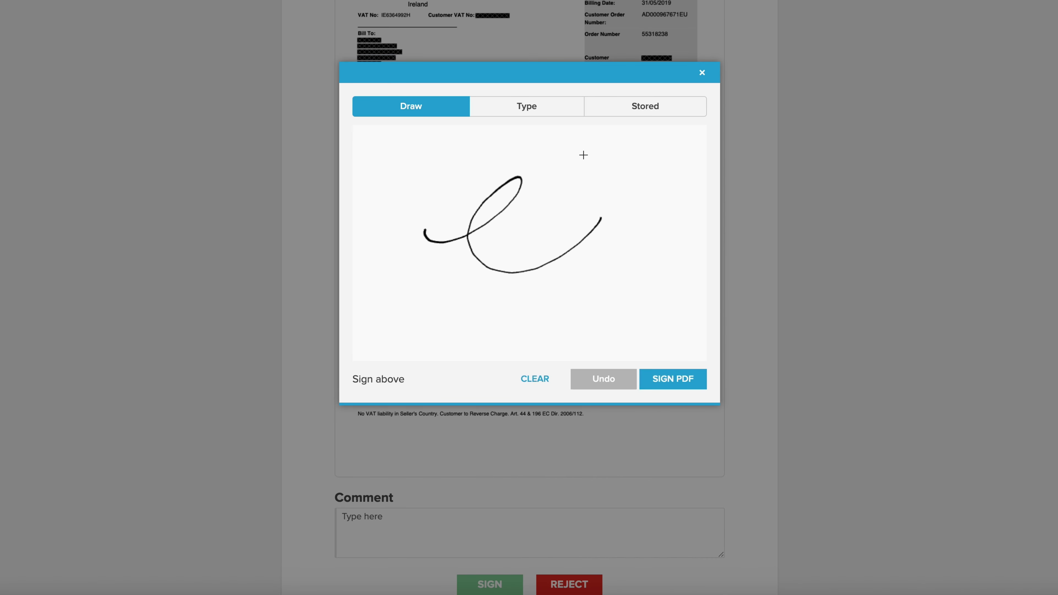
left_click(558, 110)
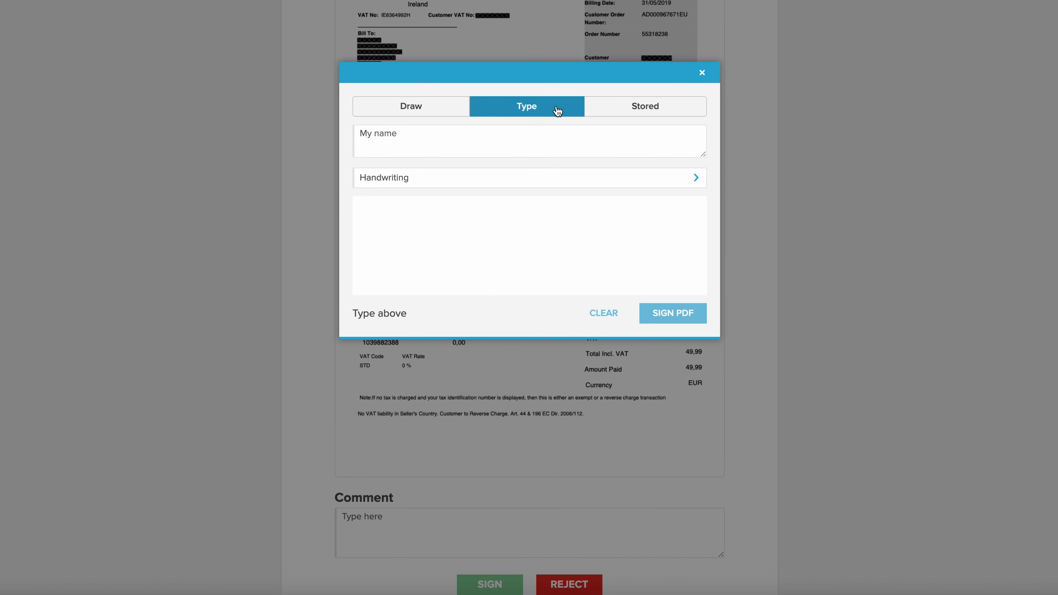
left_click(643, 113)
left_click(641, 285)
left_click(676, 336)
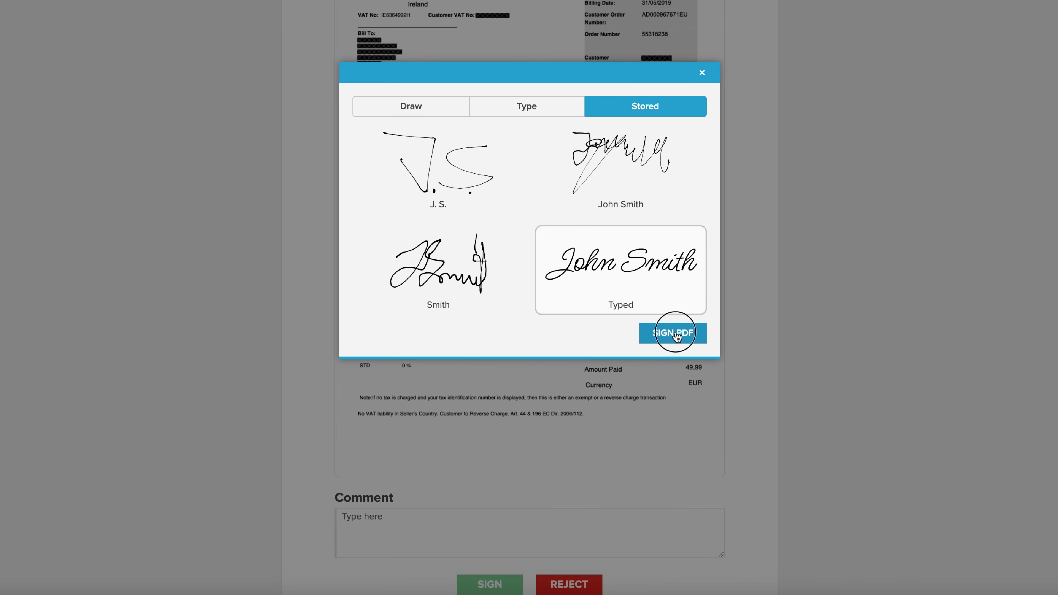
Position the signature below the VAT liability note with a comment text beneath it, and sign the document.
left_click_drag(420, 217, 390, 455)
left_click(498, 446)
left_click_drag(544, 453, 436, 445)
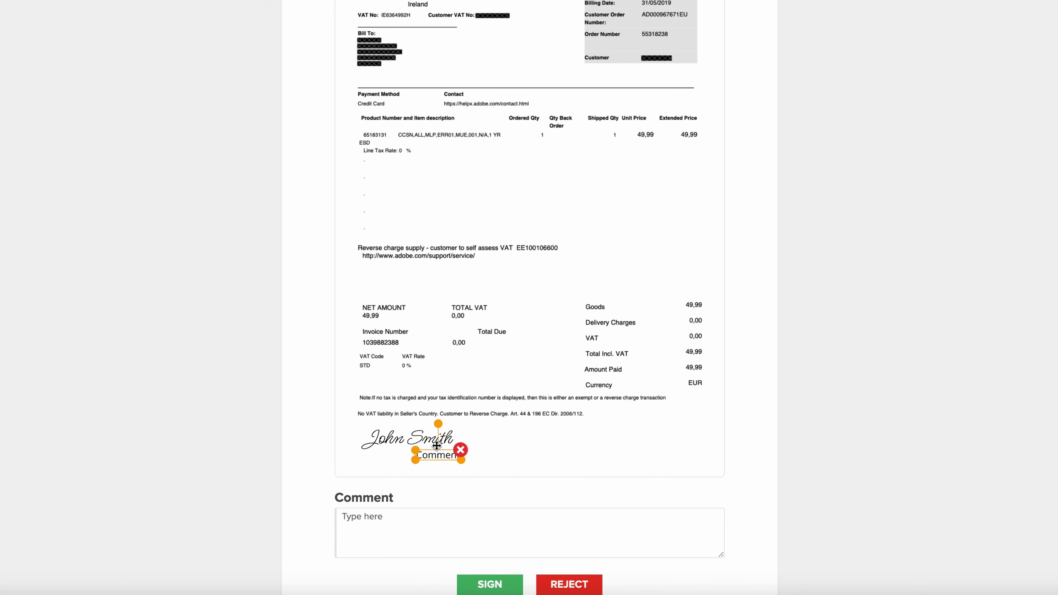
scroll(436, 445, "down", 5)
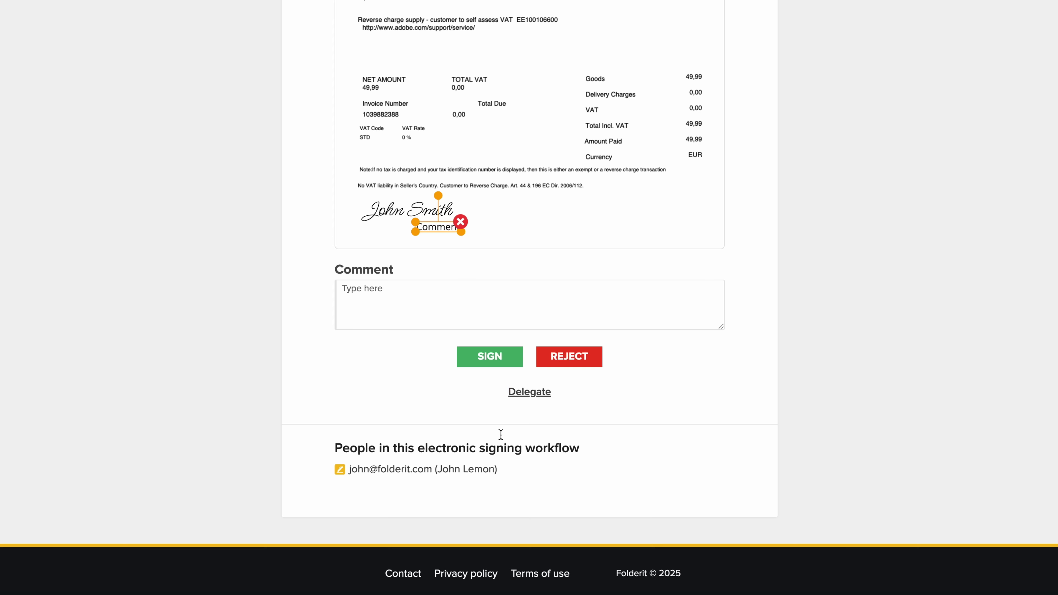
left_click(486, 359)
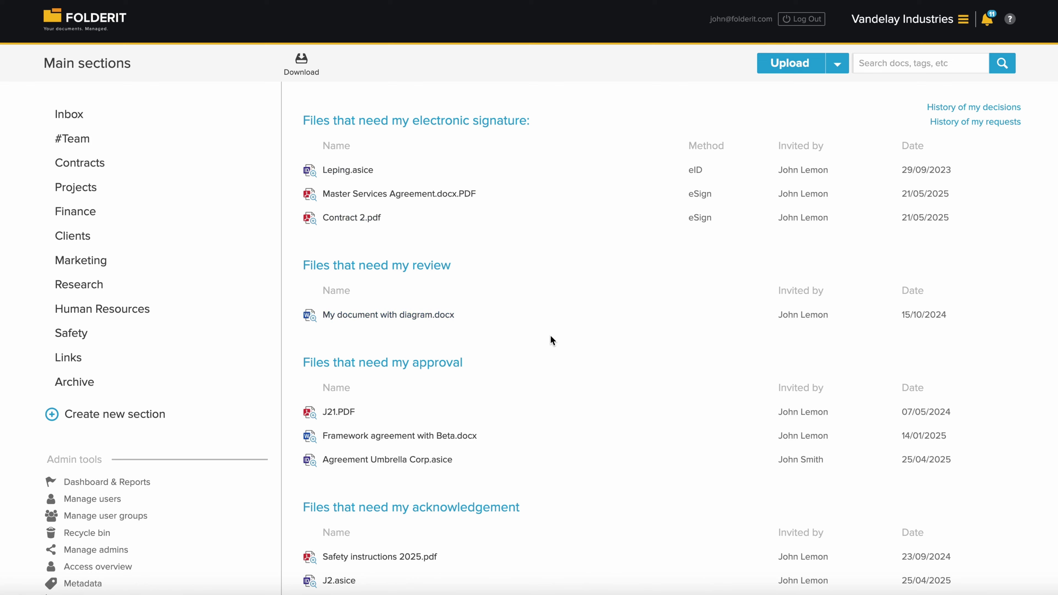
Open the approval request for Framework agreement with Beta.docx, and open Contract 2.pdf in the Documents for Signing folder.
left_click(415, 436)
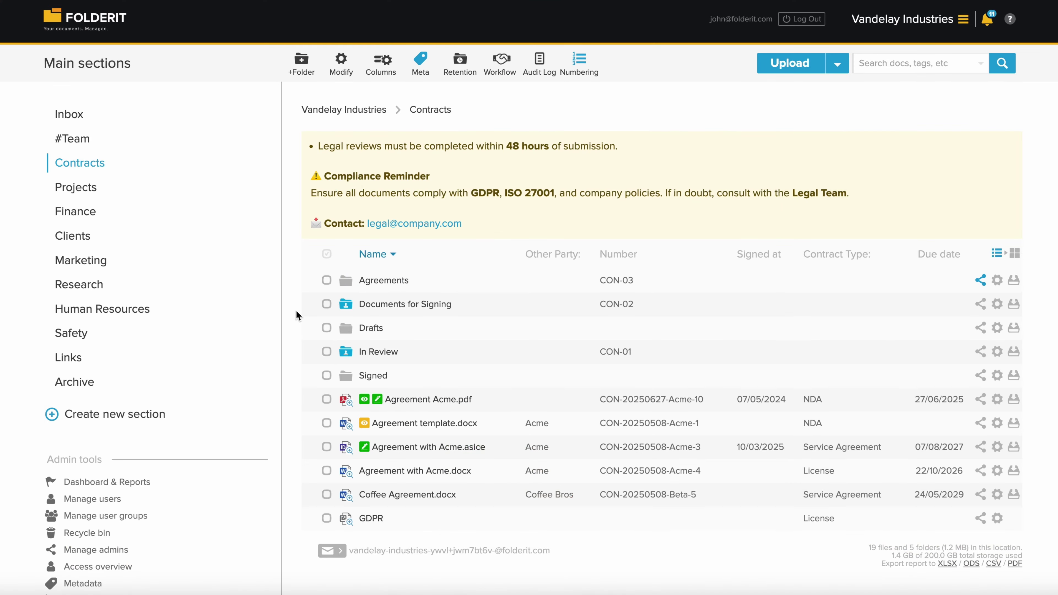
left_click(359, 305)
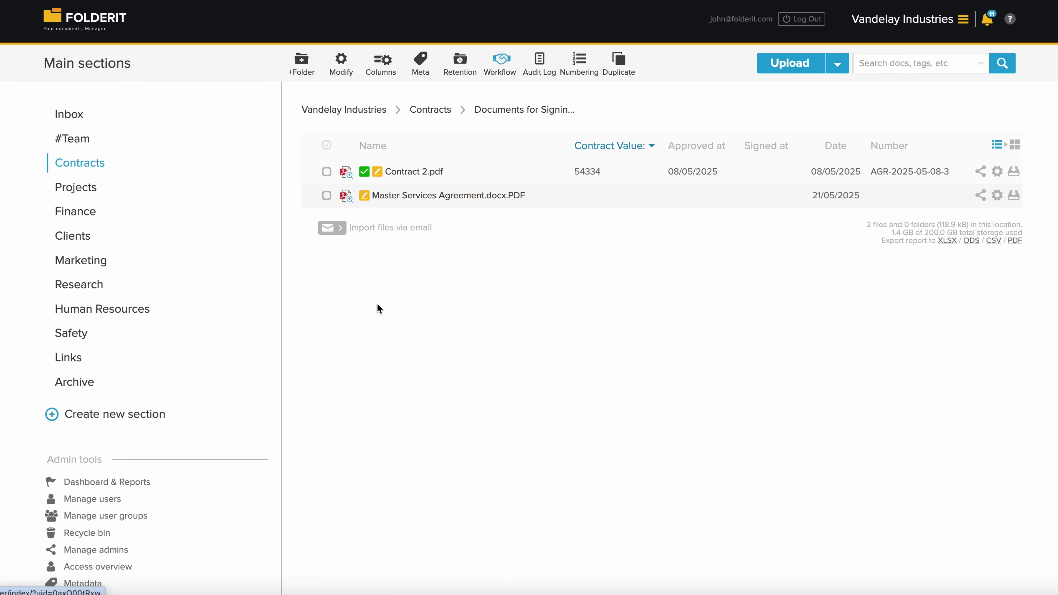
left_click(401, 173)
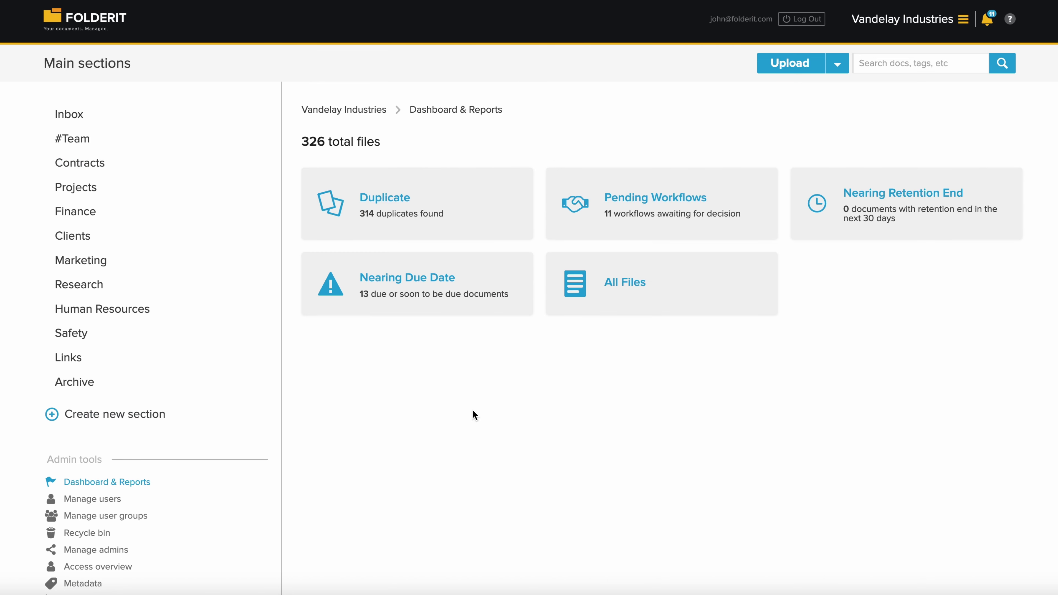
View the report of duplicate files and the report of pending workflows.
left_click(438, 215)
left_click(513, 142)
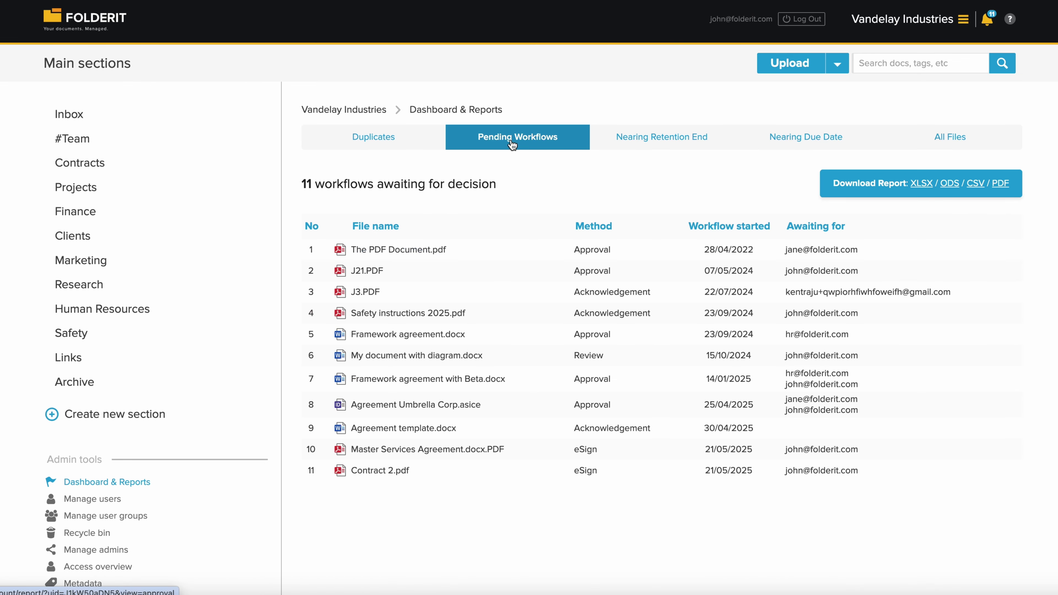
View the reports of documents nearing their retention end and of documents nearing their due date.
left_click(652, 143)
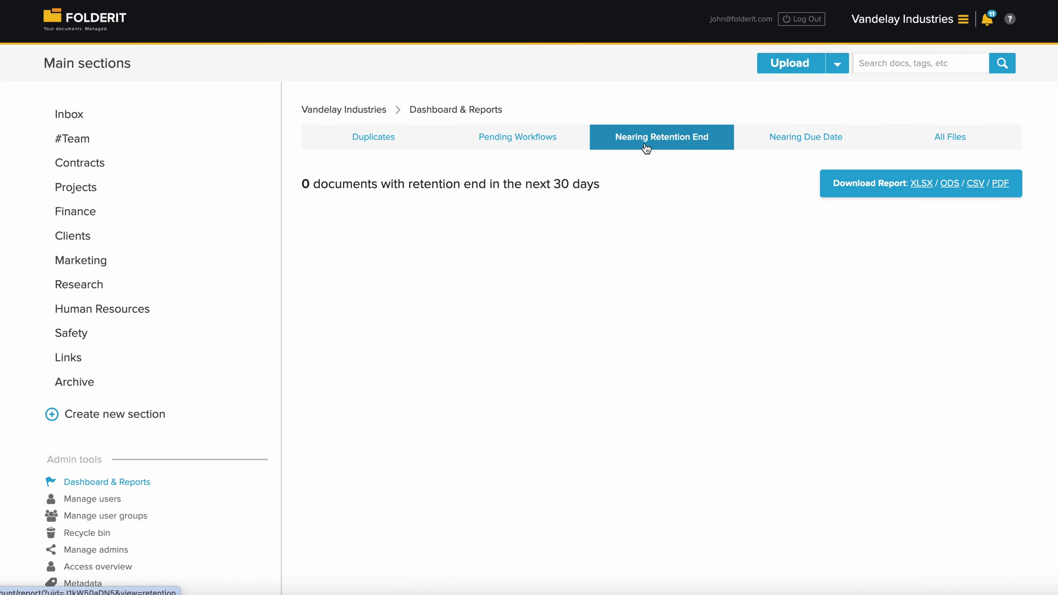
left_click(785, 140)
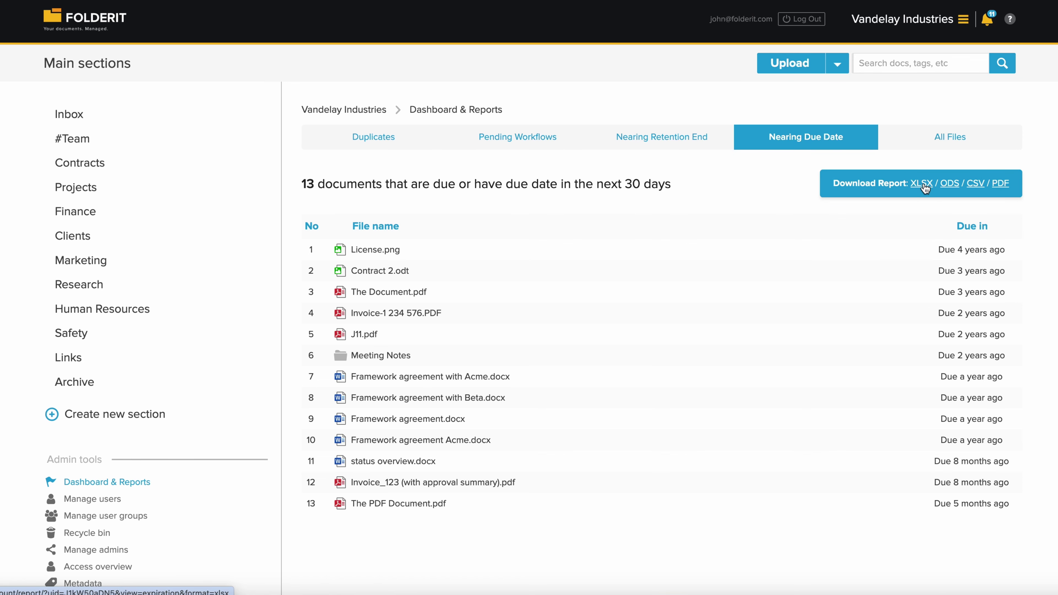
Review the users' security policy down to the IP restrictions, and look at the new group form in the user groups.
left_click(93, 501)
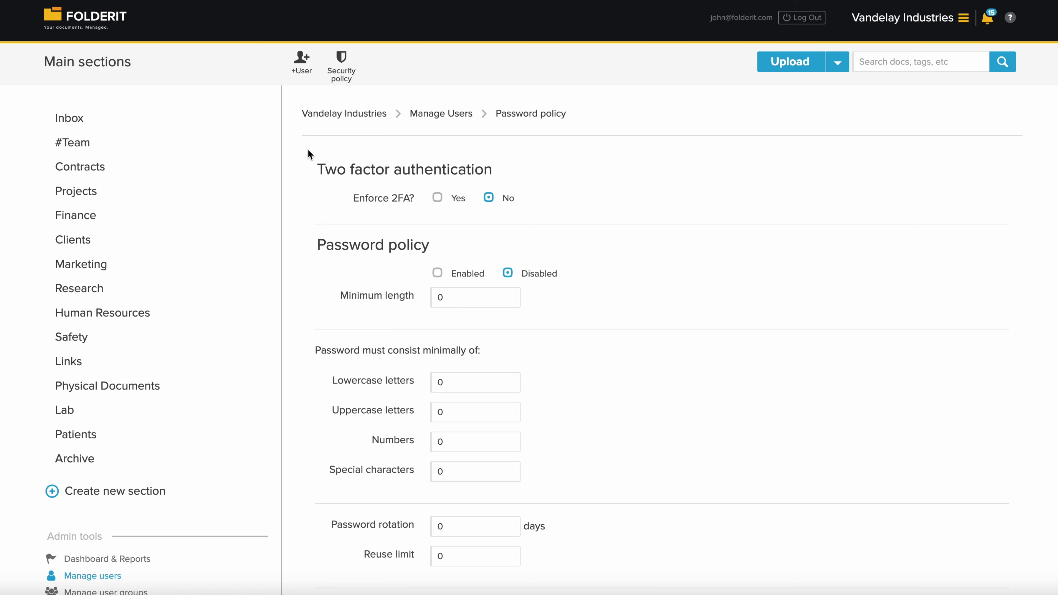
scroll(308, 148, "down", 10)
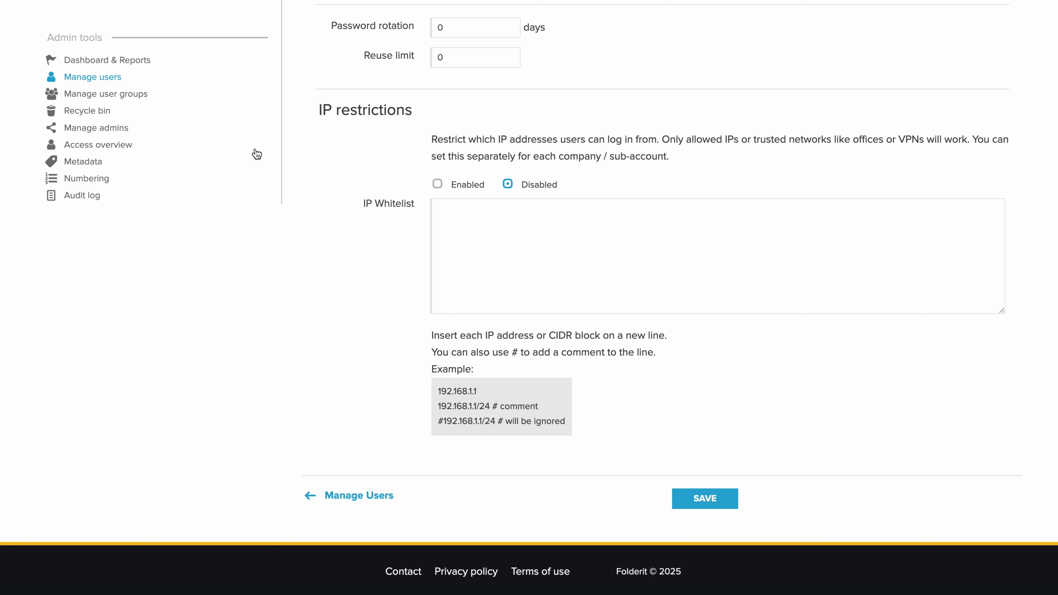
left_click(139, 96)
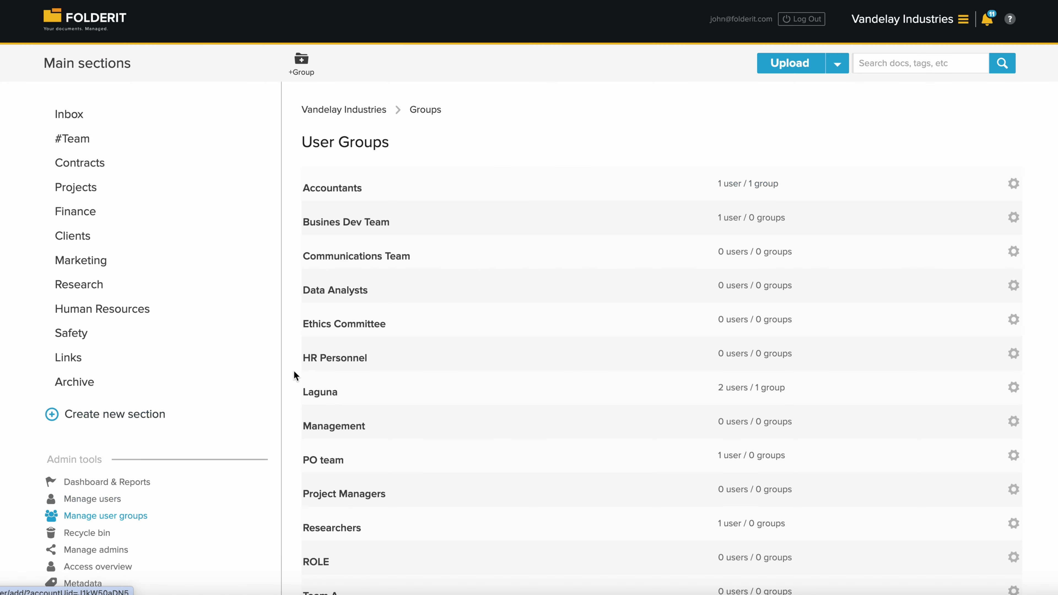
left_click(301, 64)
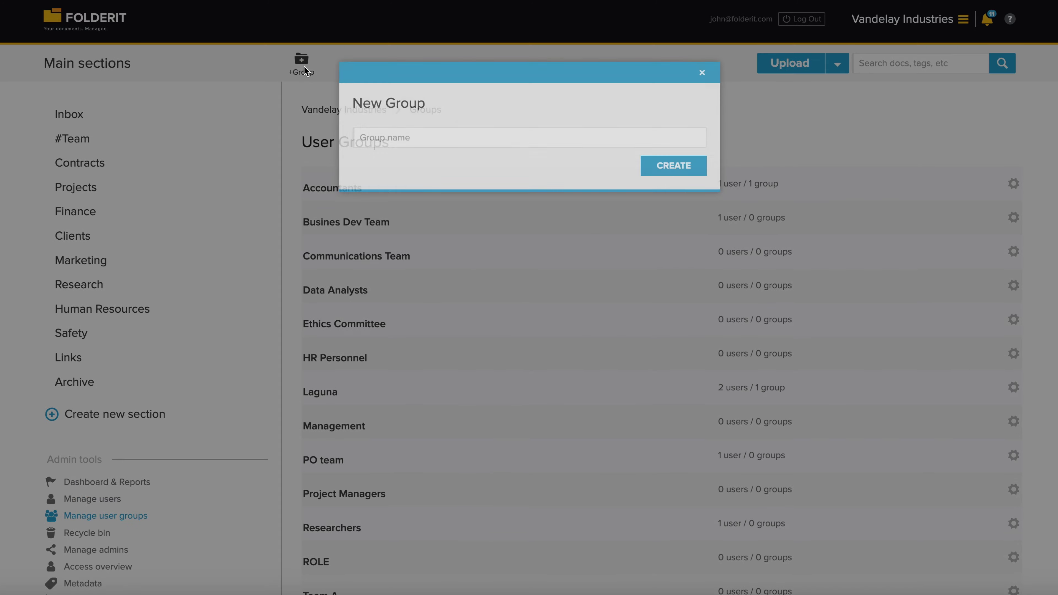
left_click(290, 117)
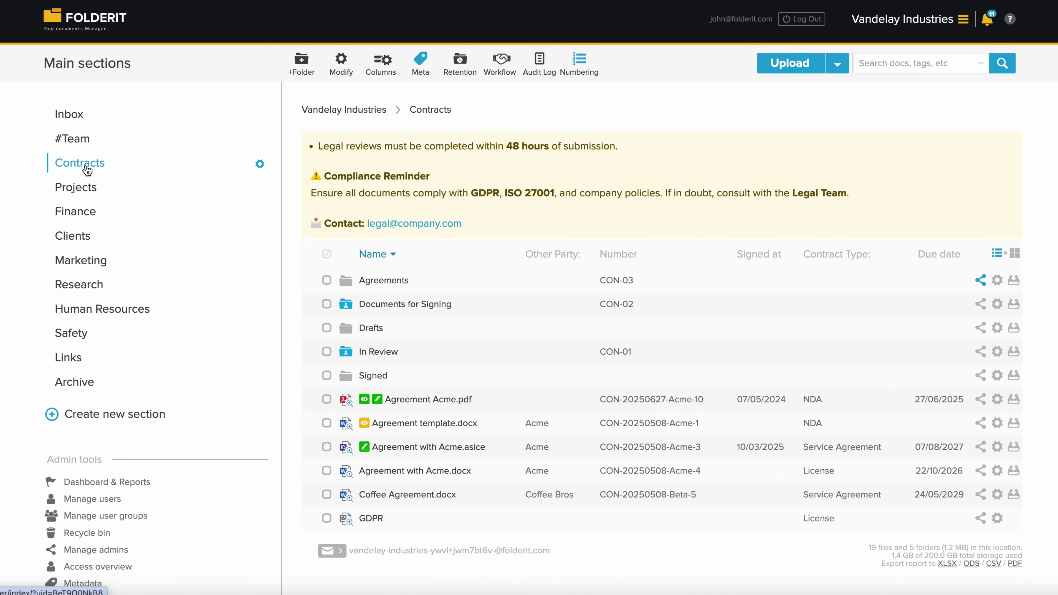
Open the sharing settings of the Contracts folder and view the user groups it can be shared with.
left_click(259, 165)
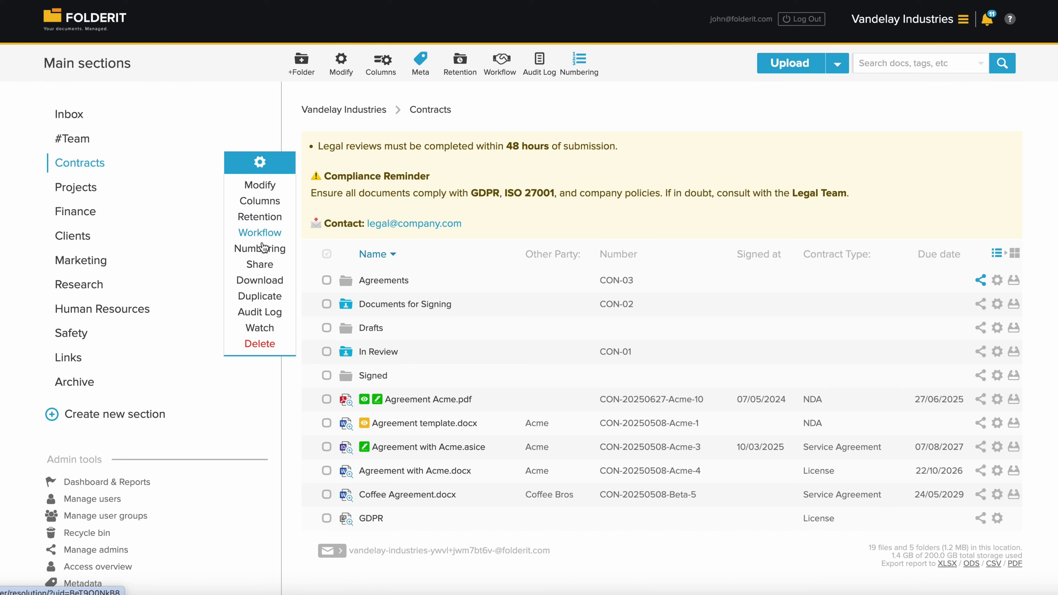
left_click(260, 265)
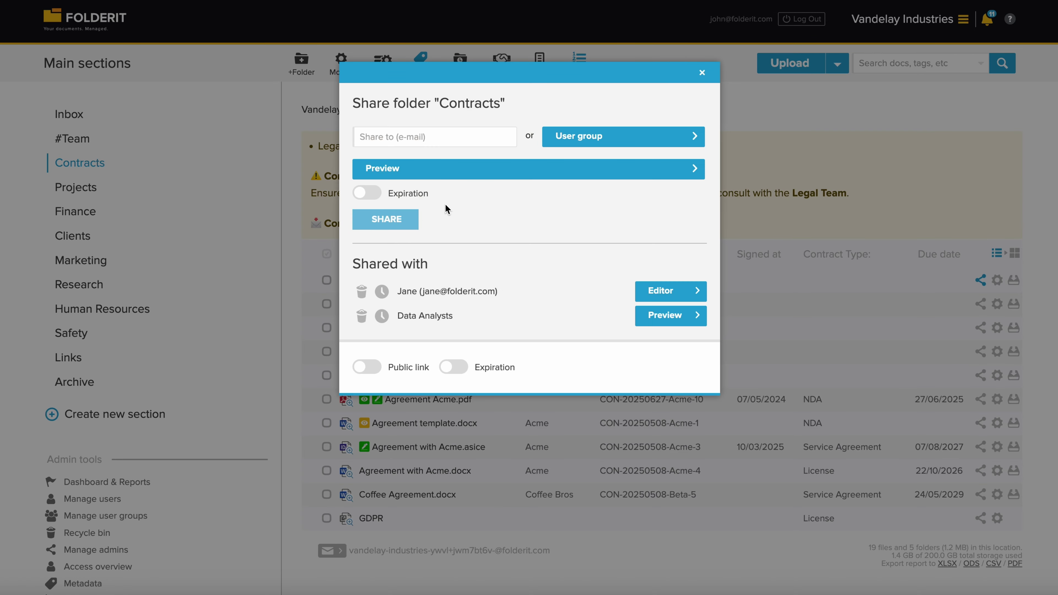
left_click(593, 140)
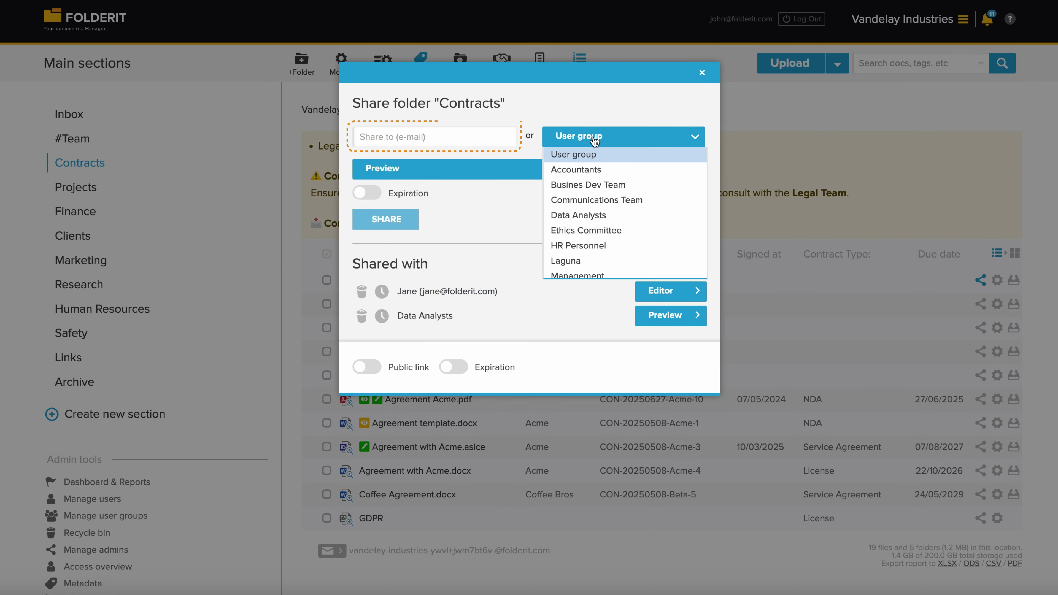
left_click(596, 139)
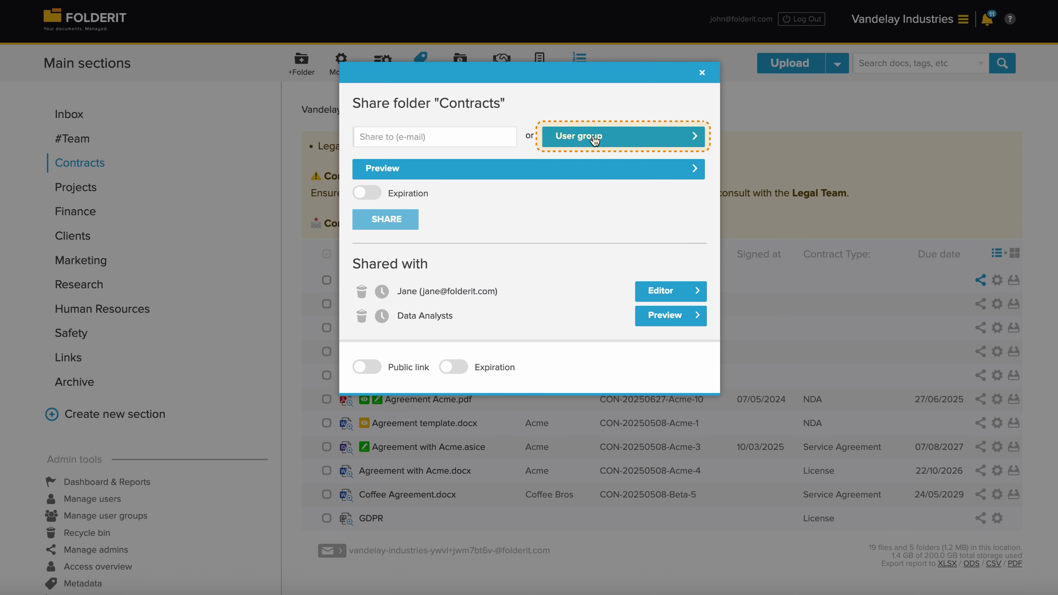
Choose the Custom permission level for the new share, and switch its expiration on and off again.
left_click(514, 169)
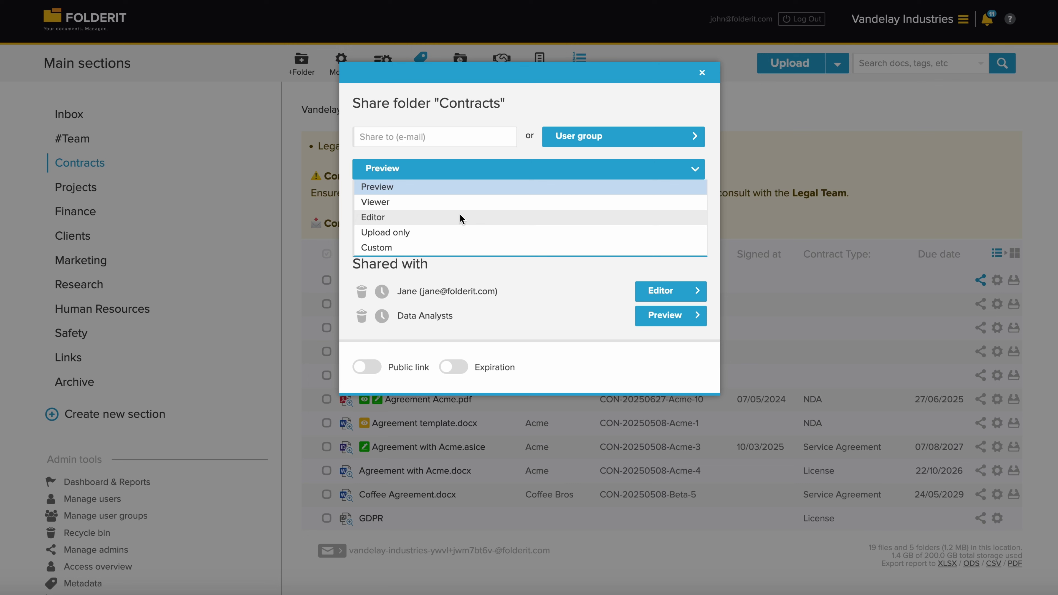
left_click(455, 248)
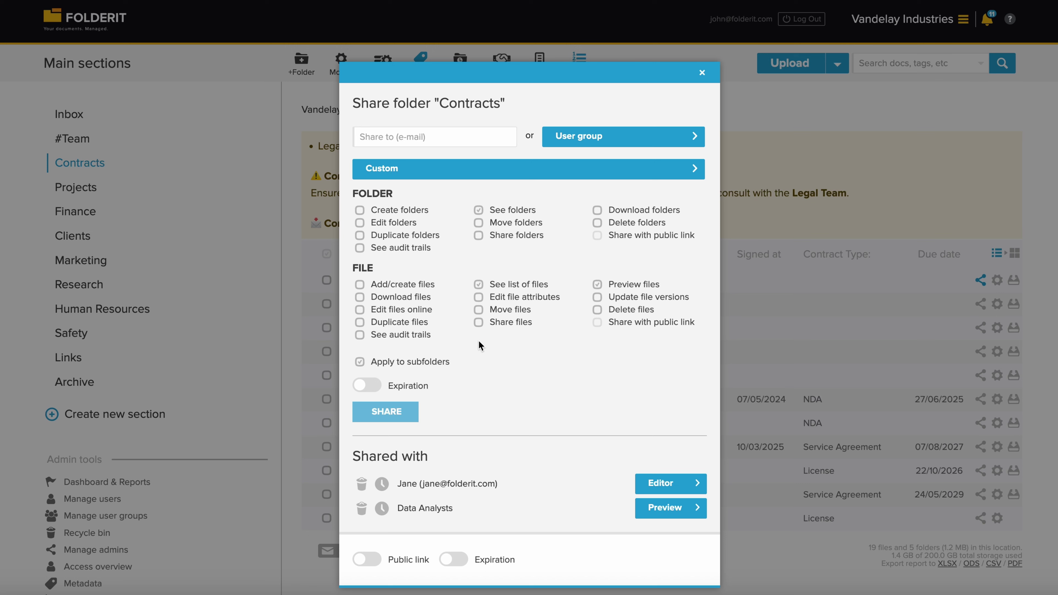
left_click(365, 387)
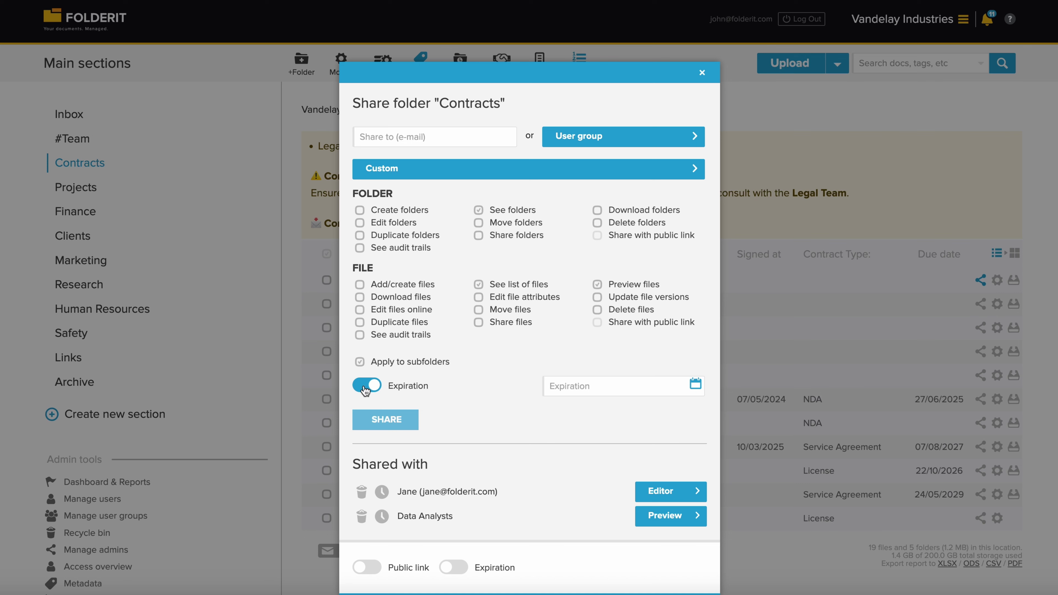
left_click(364, 387)
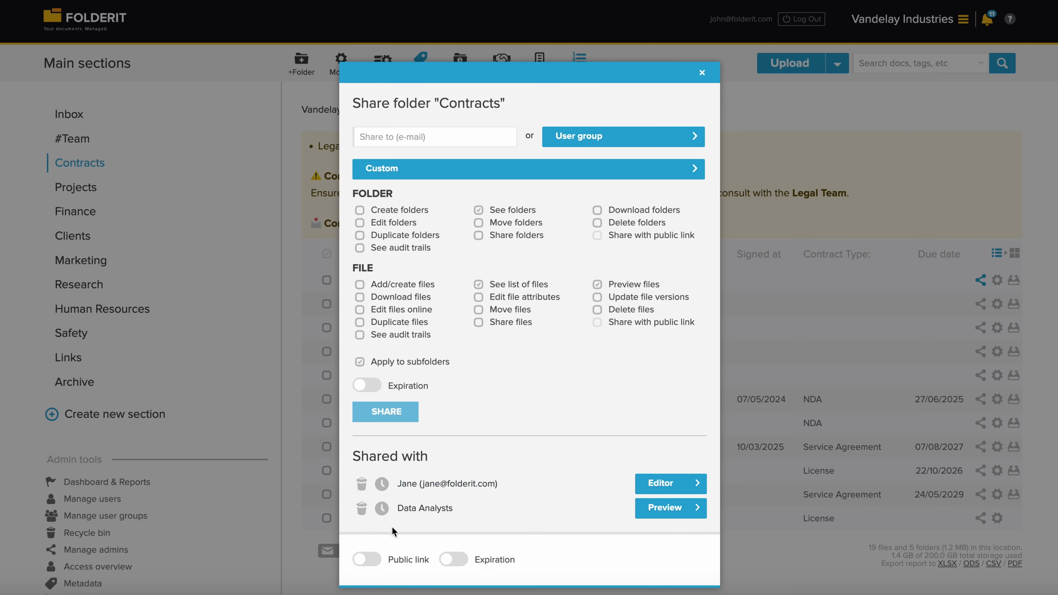
Enable a public link for the Contracts folder, disable it again, and close the sharing settings.
scroll(392, 527, "down", 1)
left_click(367, 537)
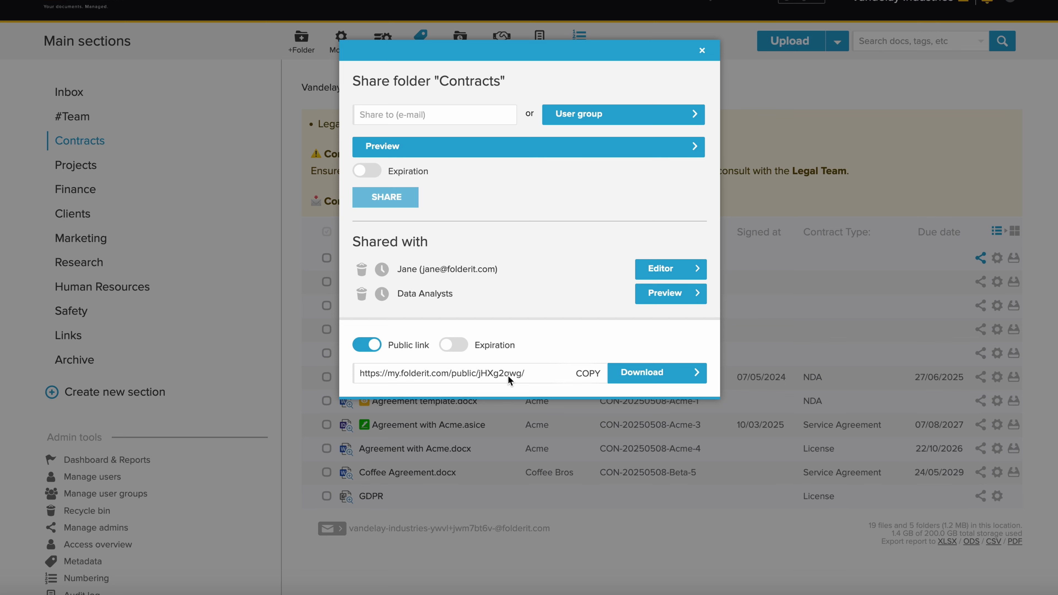
left_click(366, 345)
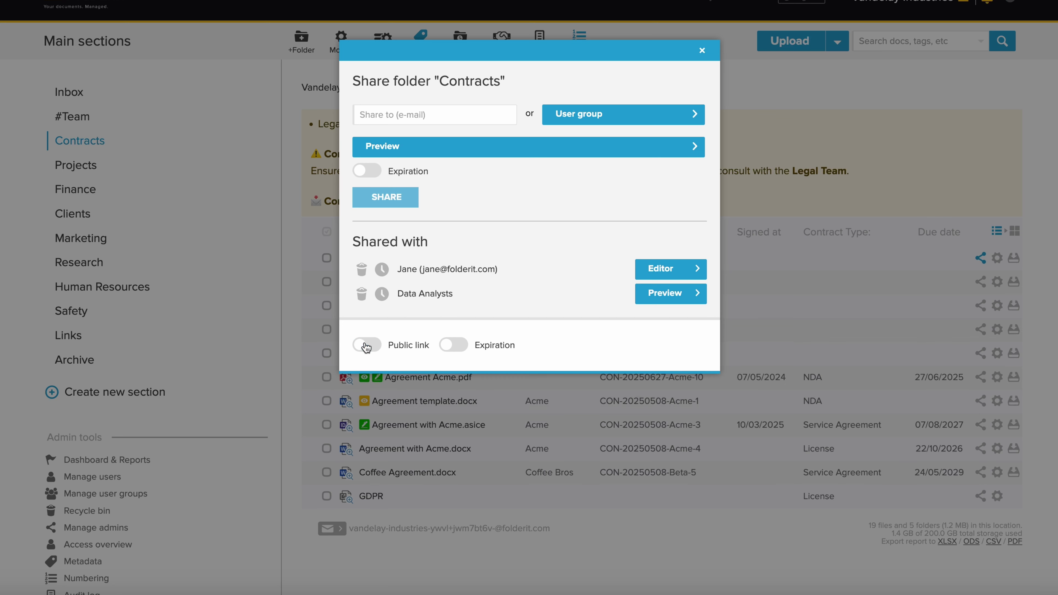
left_click(302, 387)
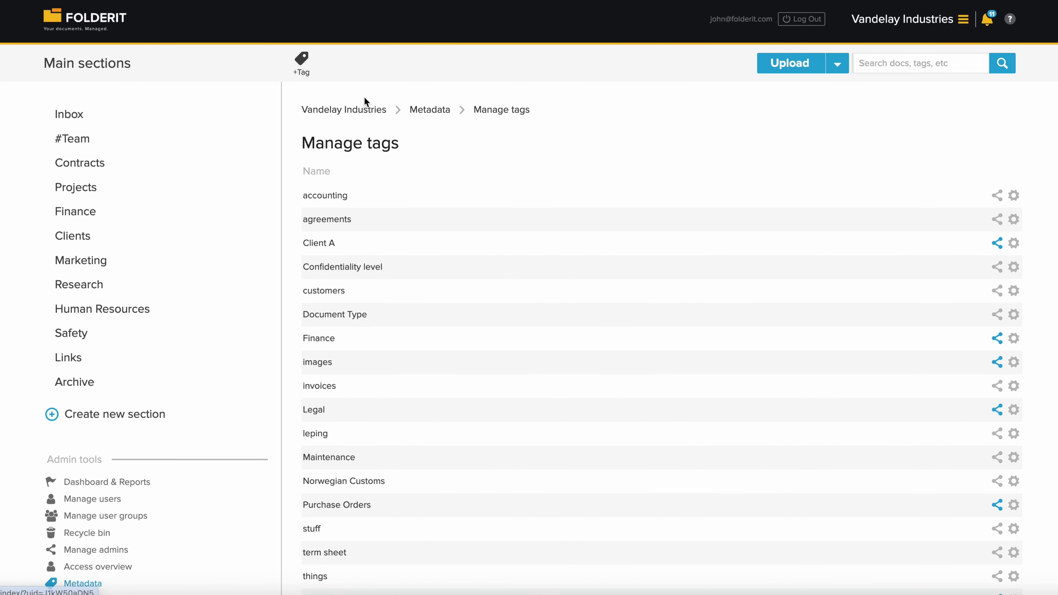
View who the Finance tag is shared with, and close its sharing settings.
left_click(997, 339)
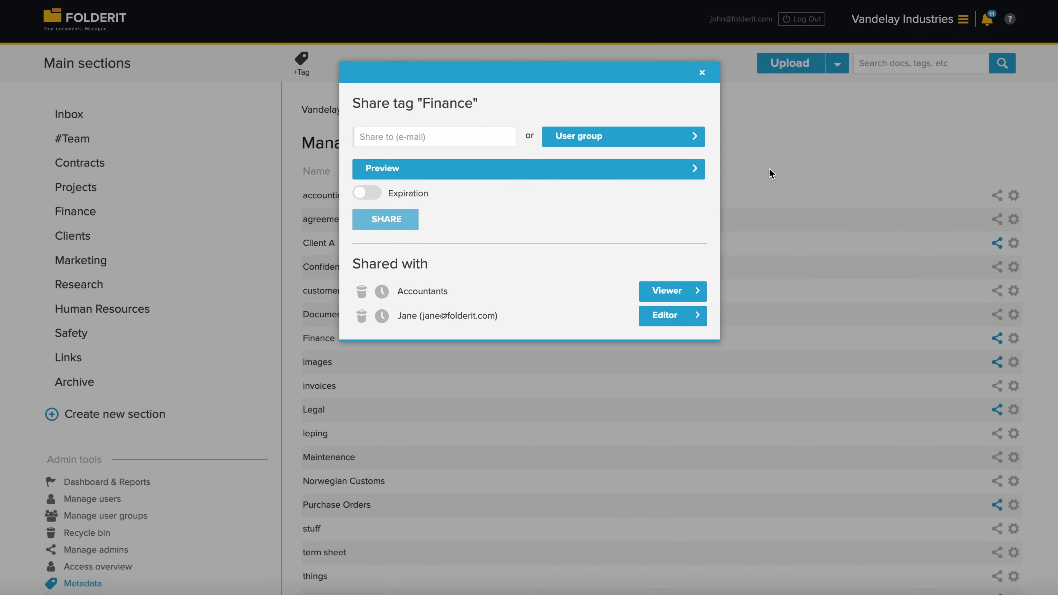
left_click(771, 173)
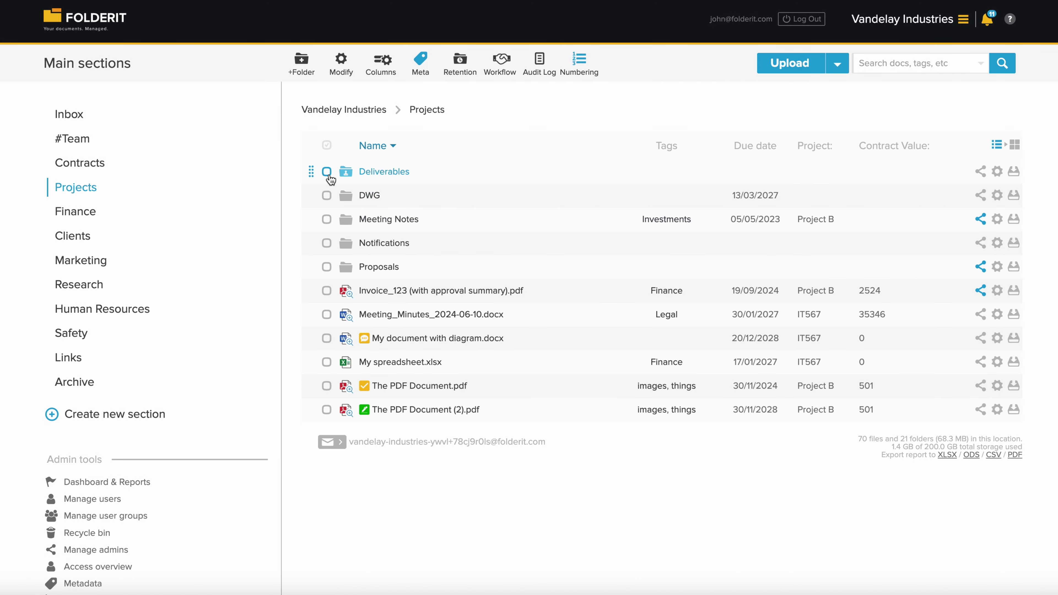
View the watch notification settings of the Proposals folder in Projects, and close them without saving.
left_click(997, 266)
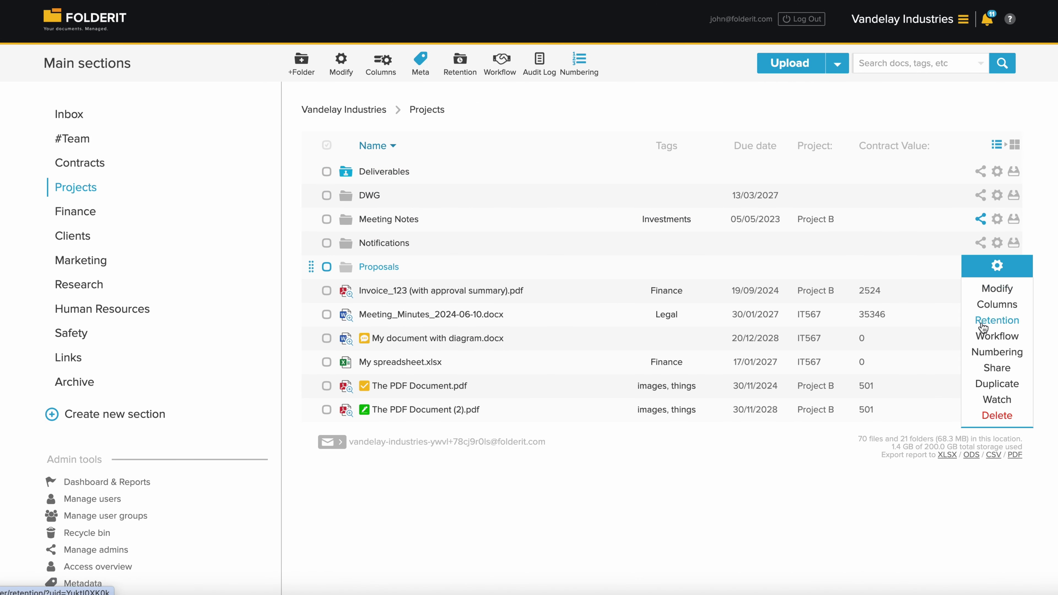
left_click(971, 391)
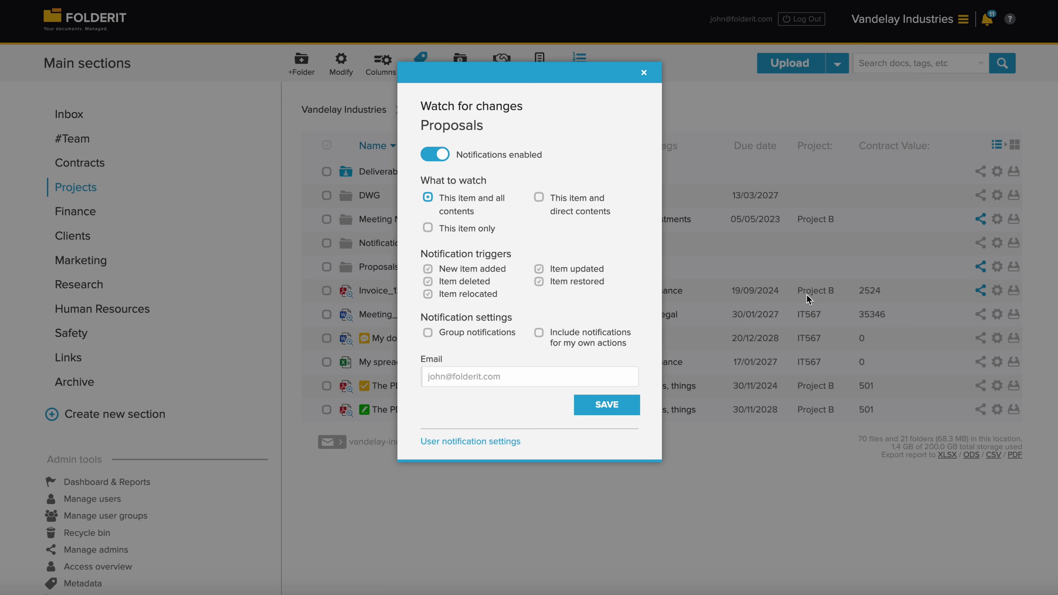
left_click(696, 524)
View the deleted folders and files in the recycle bin.
left_click(66, 533)
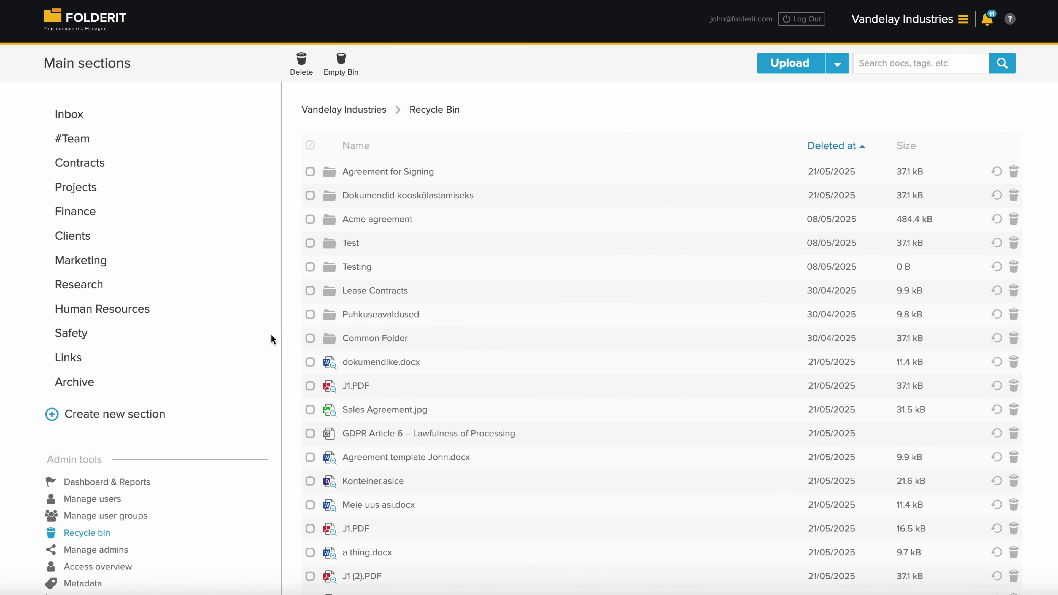
scroll(200, 411, "down", 3)
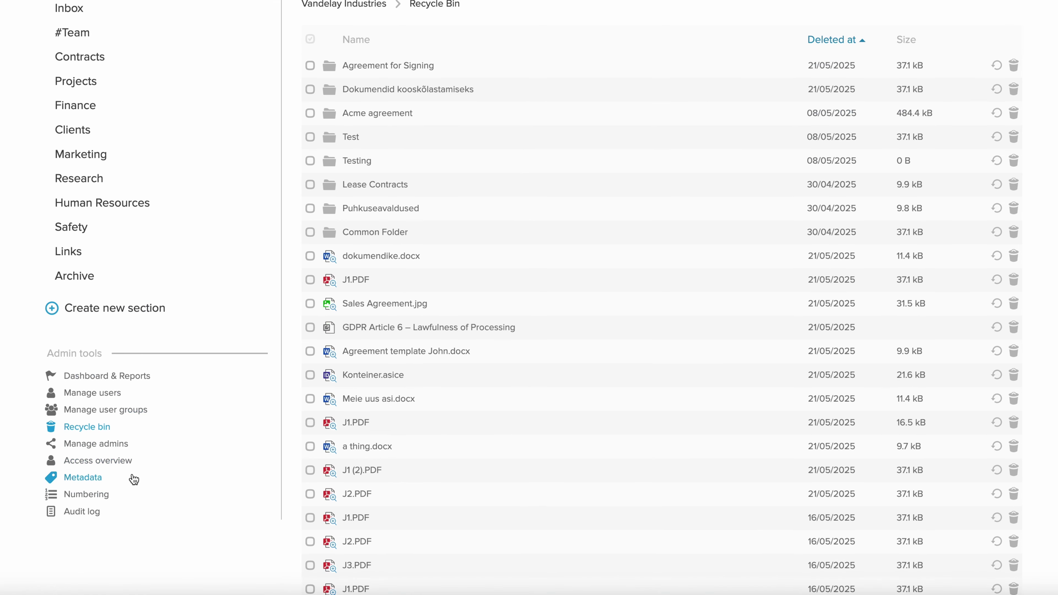
Open the account-wide audit log and browse the options of its Action filter.
left_click(88, 513)
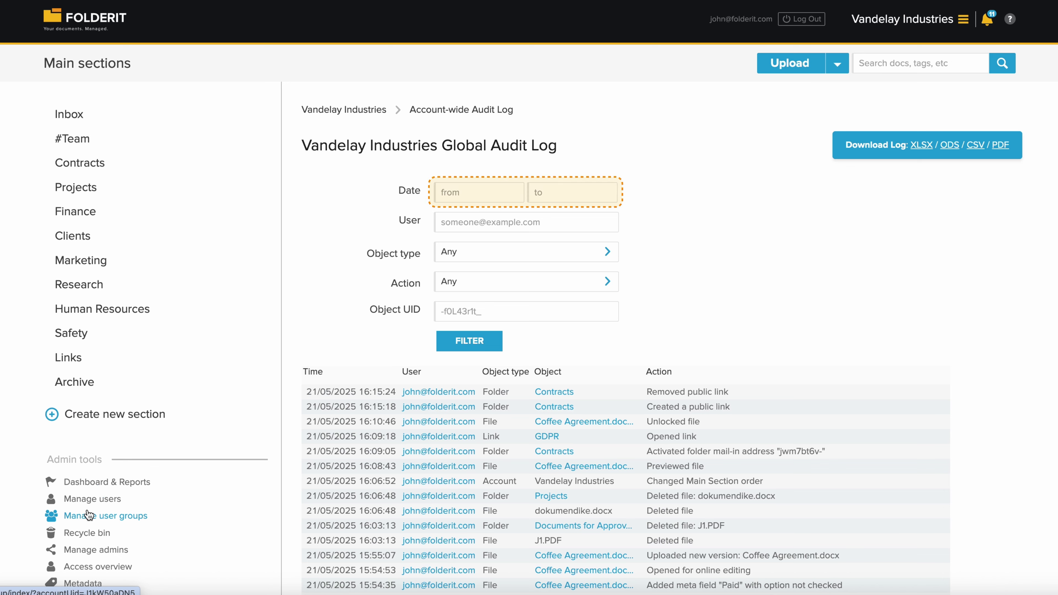
left_click(485, 284)
scroll(478, 353, "down", 3)
left_click(480, 376)
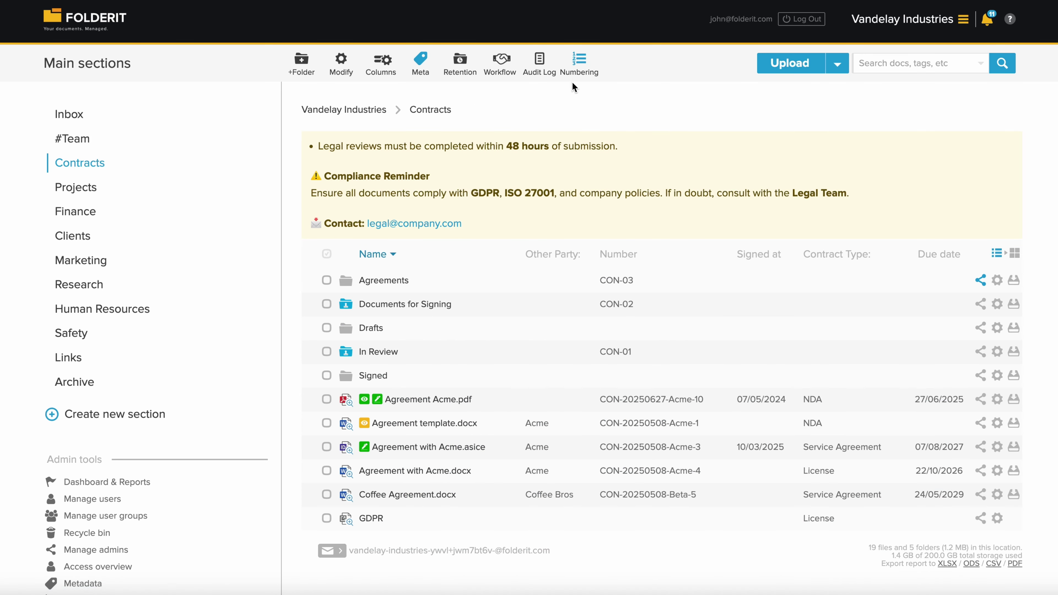
Review the automated file numbering of the Contracts folder and the elements available for its scheme, and close it without saving.
left_click(575, 76)
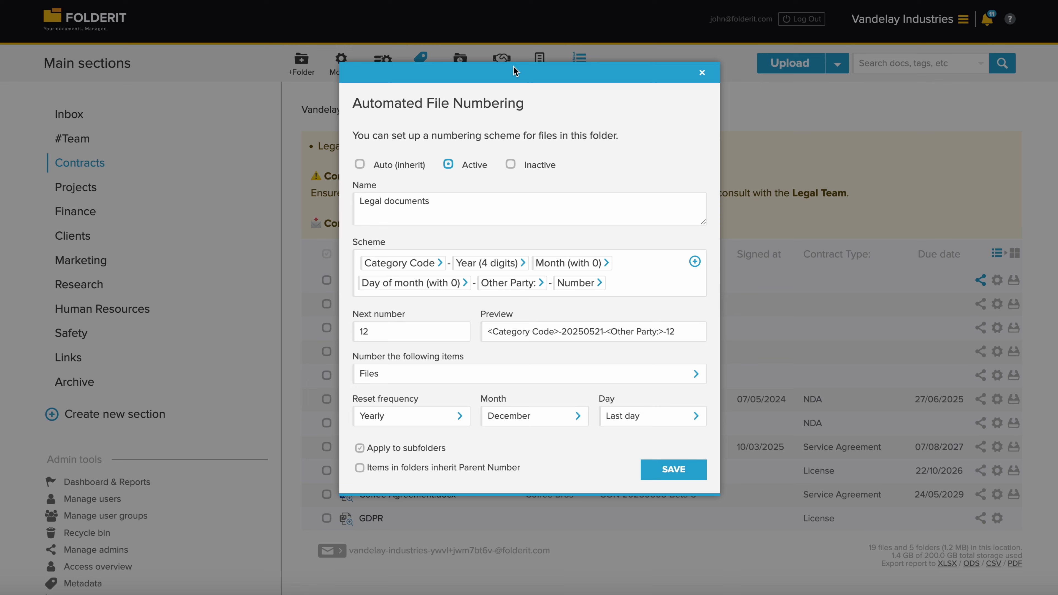
left_click(694, 261)
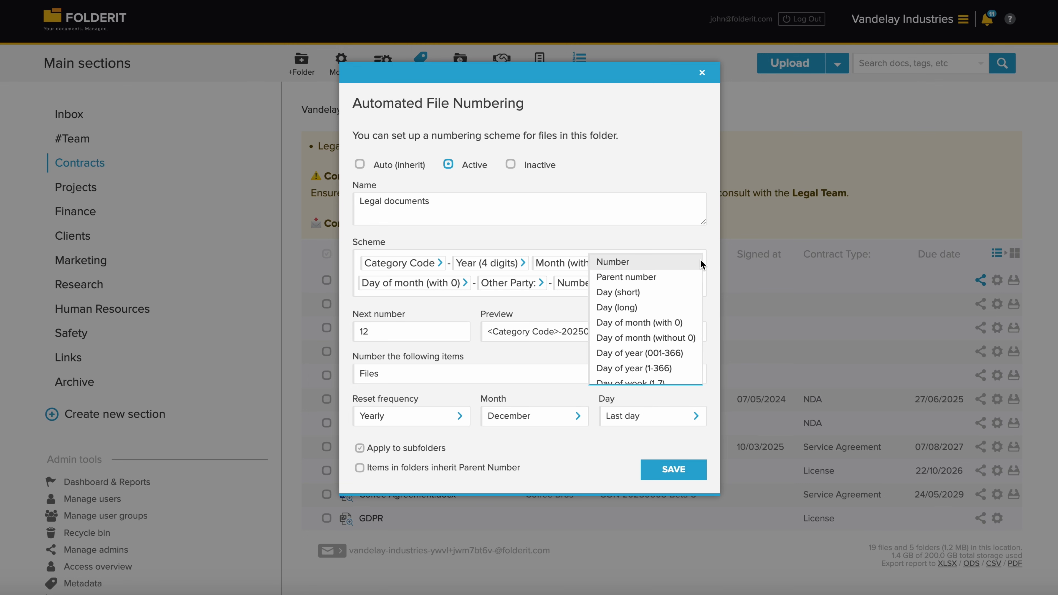
scroll(671, 273, "down", 5)
scroll(672, 272, "down", 5)
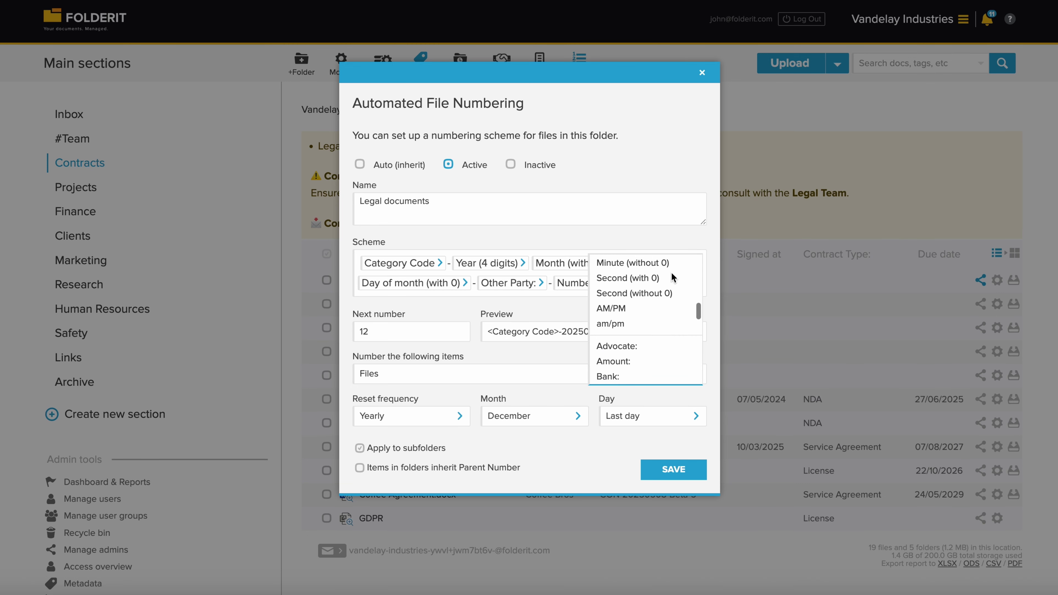
left_click(684, 241)
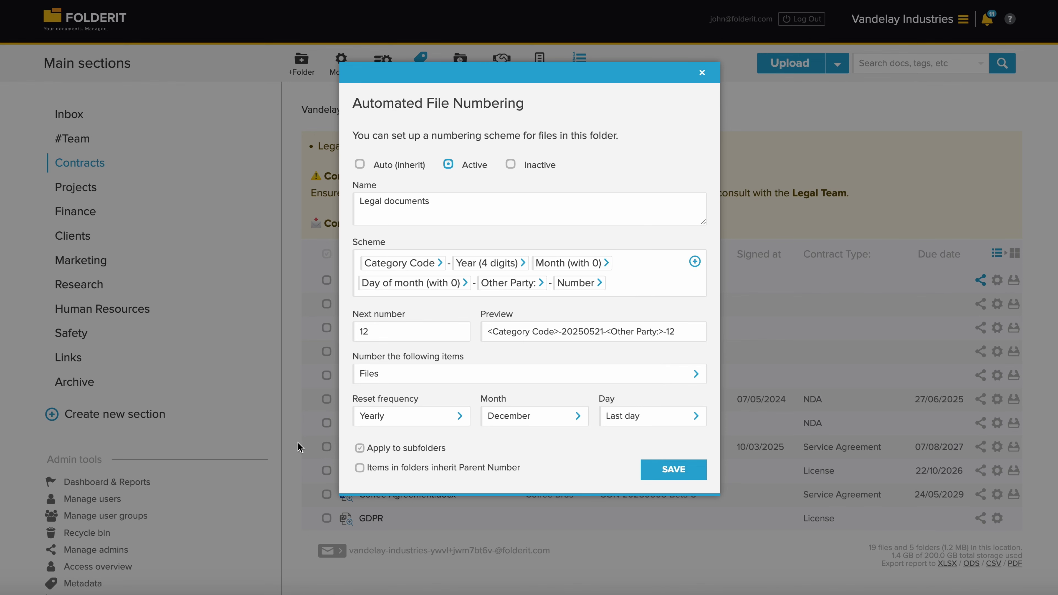
left_click(291, 449)
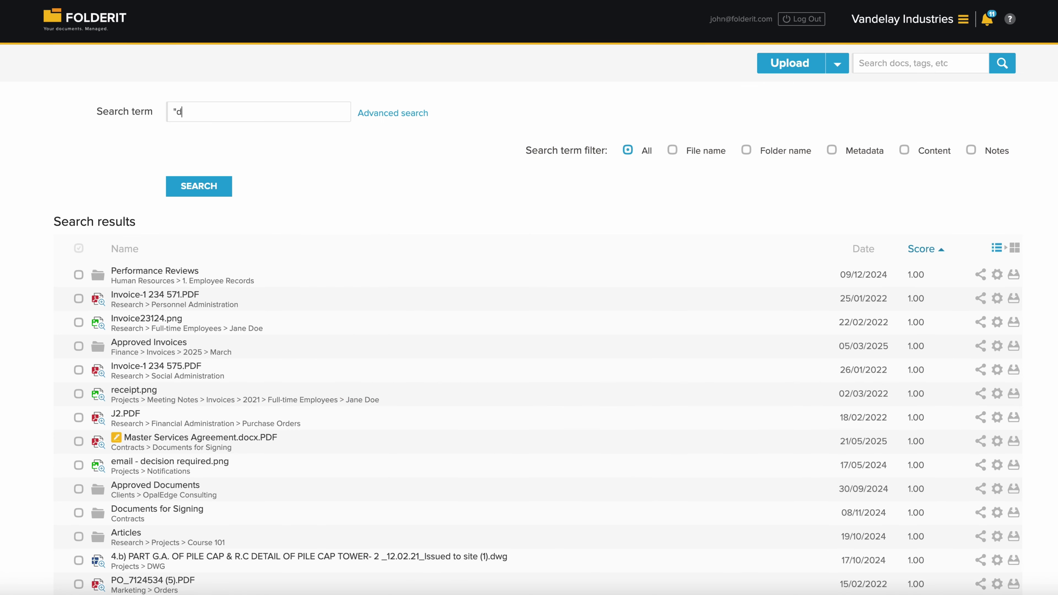
Search for the exact phrase "data protection laws" and read through the preview of Scan Jan 31, 2022 11.43.pdf.
type("ata protection laws\"")
key("Return")
left_click(98, 275)
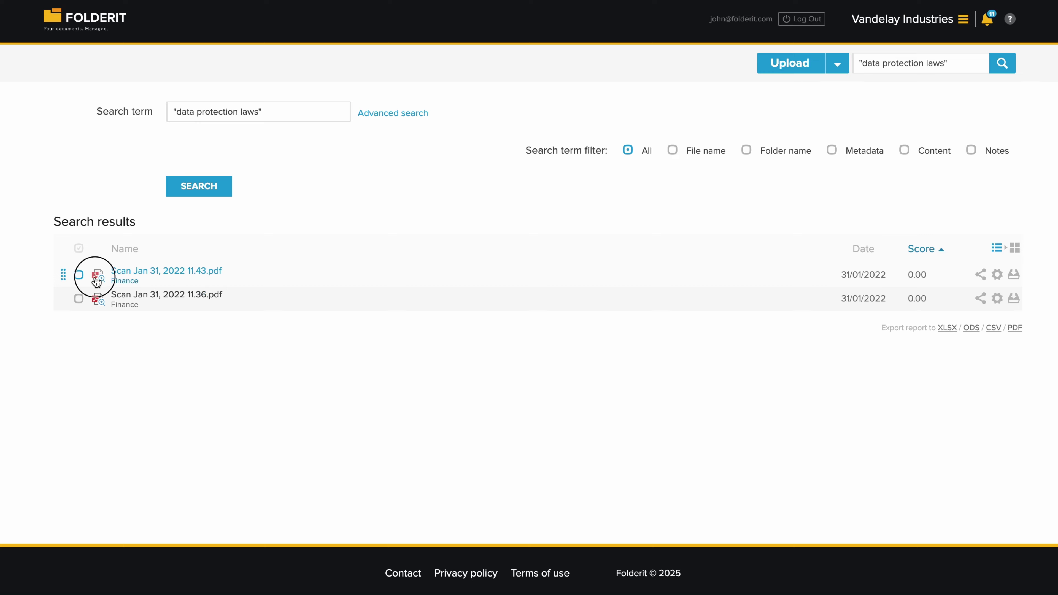
scroll(358, 250, "up", 7)
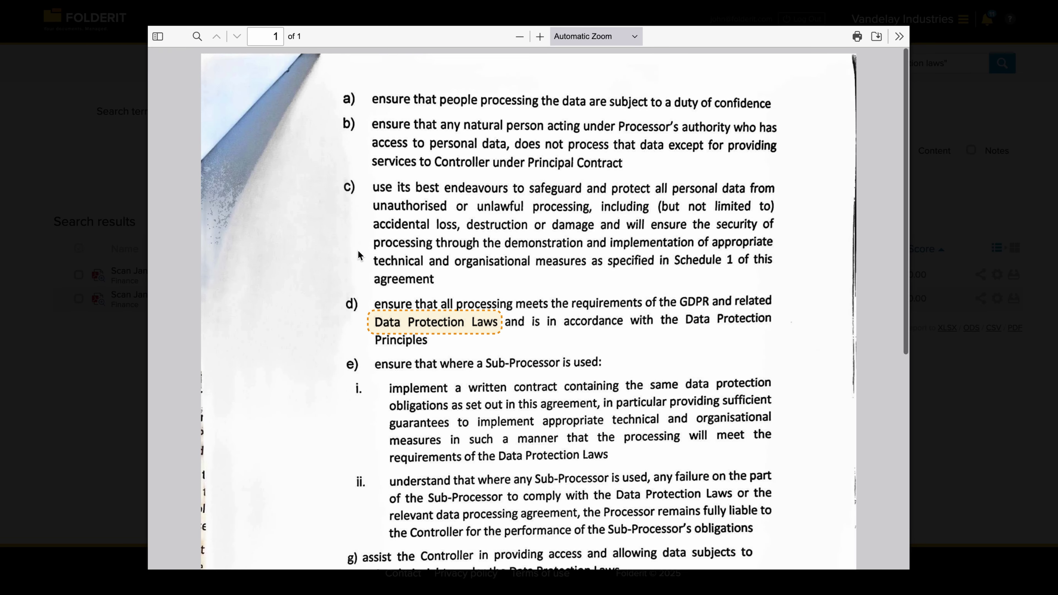
scroll(359, 255, "down", 1)
scroll(359, 255, "down", 4)
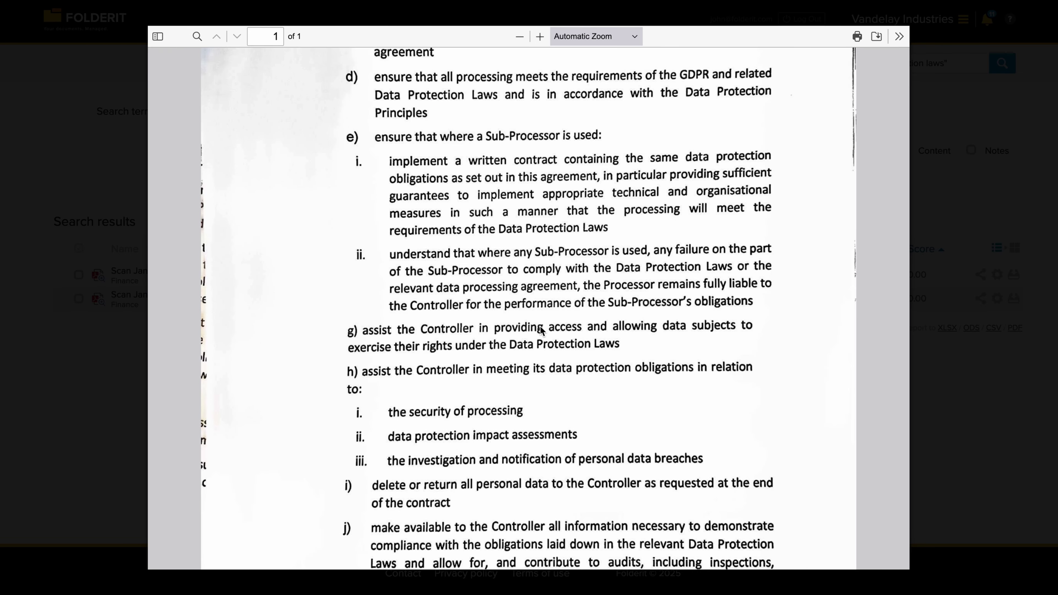
left_click(94, 289)
Expand the search to the advanced options and add metadata filters for Author and Contract Start Date.
left_click(393, 113)
left_click(170, 201)
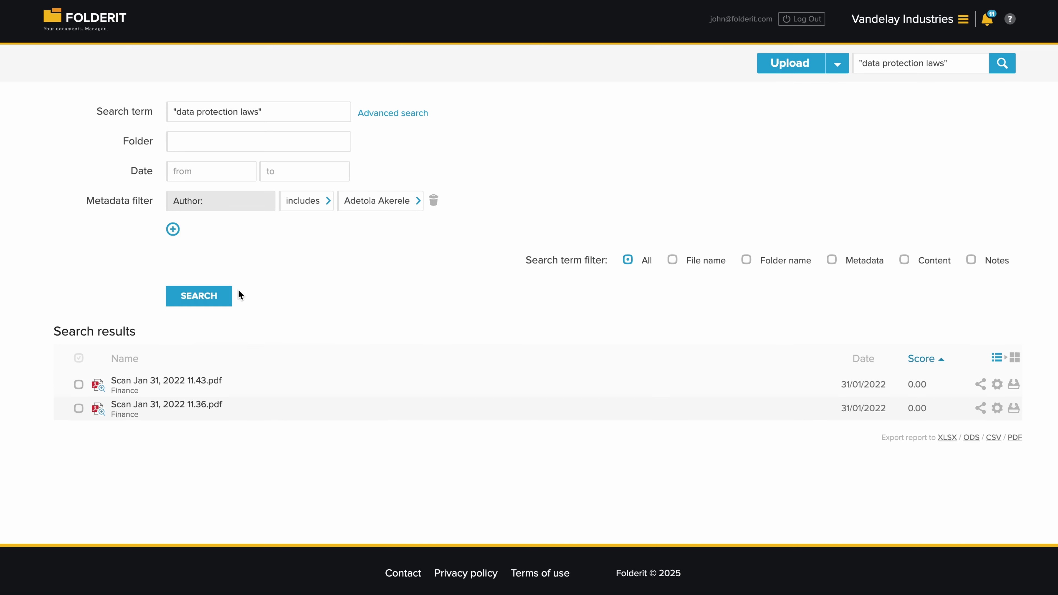
left_click(171, 230)
scroll(227, 311, "down", 5)
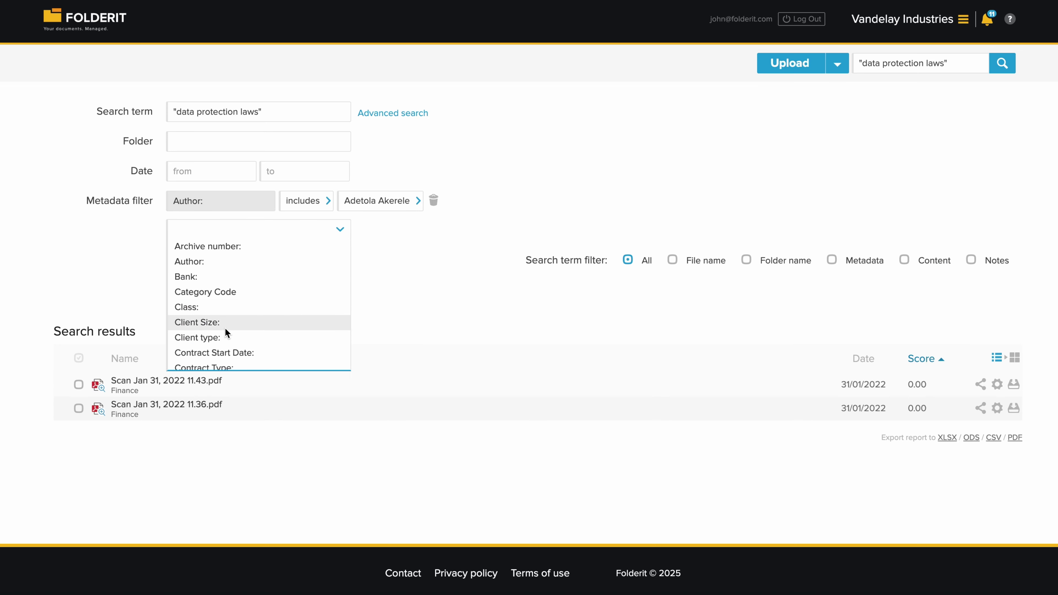
left_click(234, 350)
Add a Contract Value filter of at least 3, and set the Contract Start Date condition to is below.
scroll(239, 321, "down", 5)
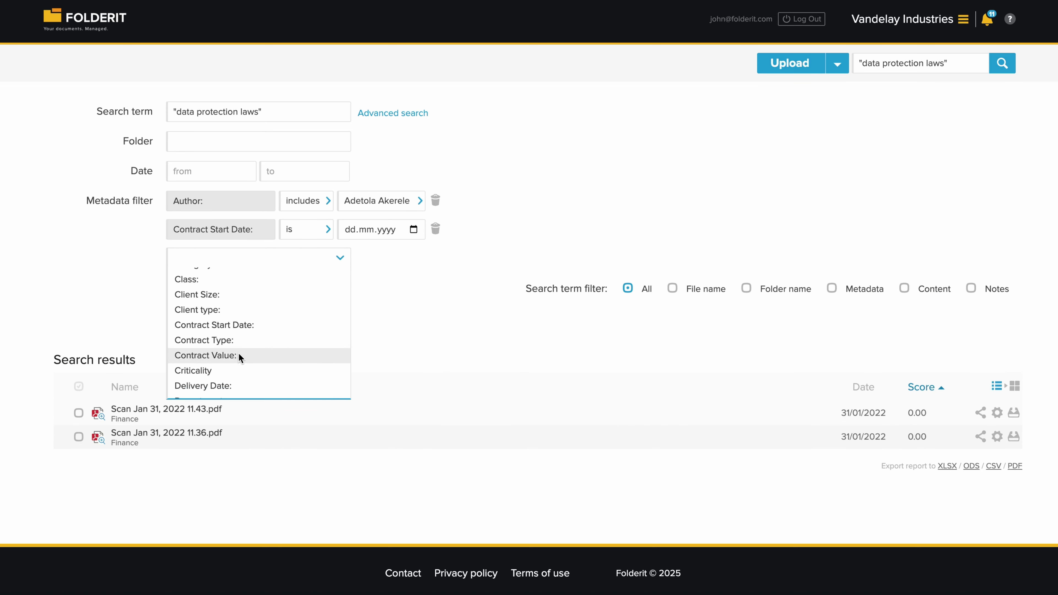
left_click(239, 354)
left_click(433, 256)
type("3")
left_click(311, 262)
left_click(302, 335)
left_click(307, 229)
left_click(304, 276)
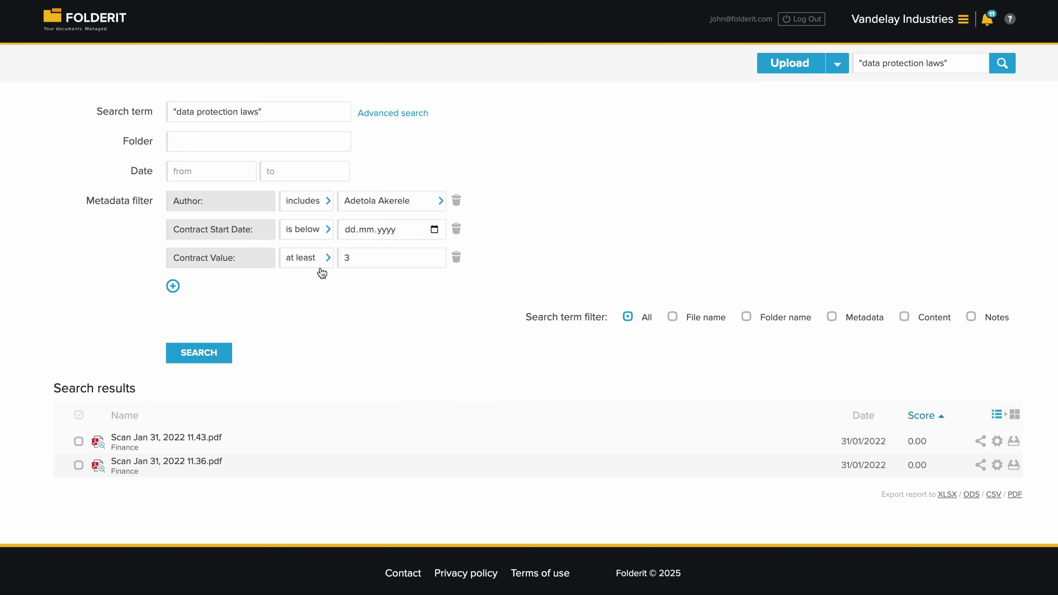